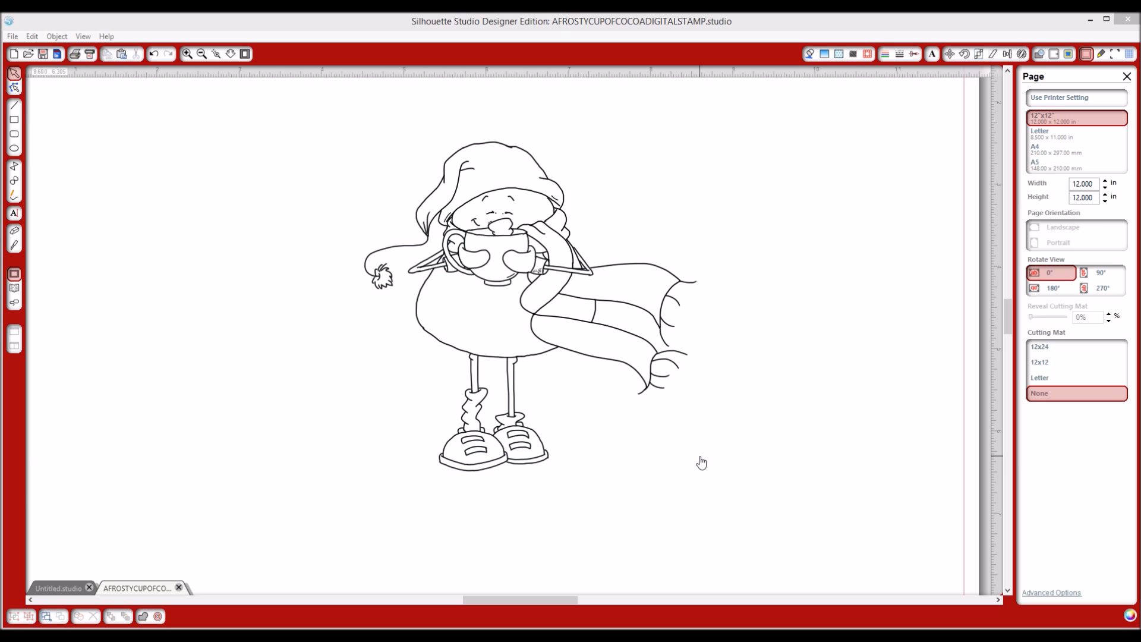
click(702, 454)
click(702, 457)
click(701, 455)
click(697, 455)
Draw a rectangle framing the stamp's body with the scarf ends outside, and resize it to about 3.065 by 4.440 in
click(15, 120)
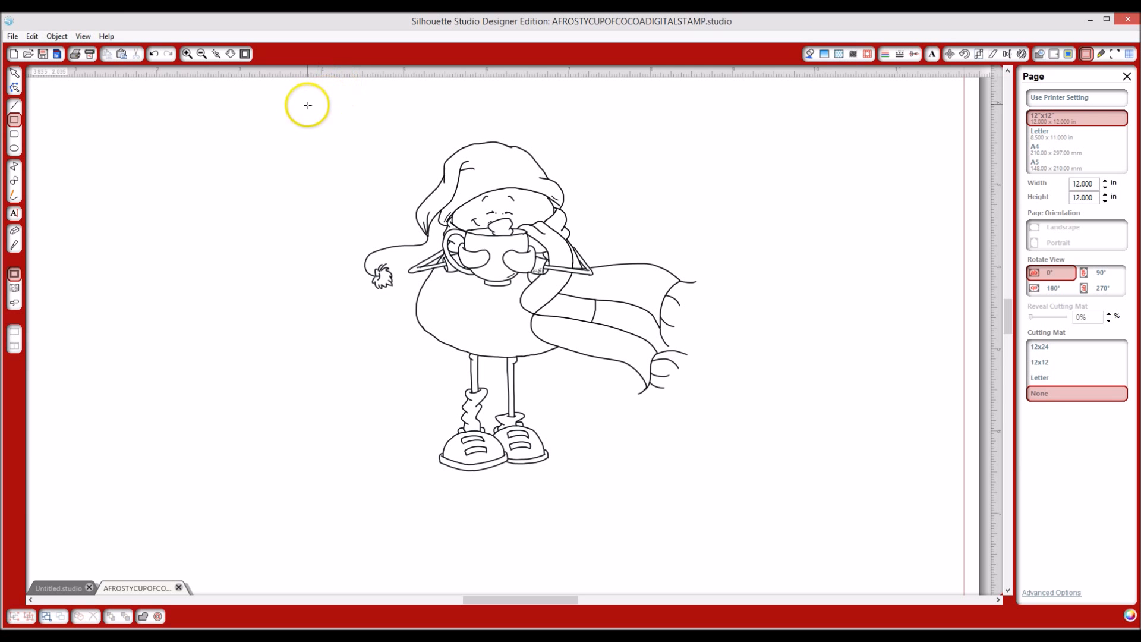
drag(304, 106, 602, 507)
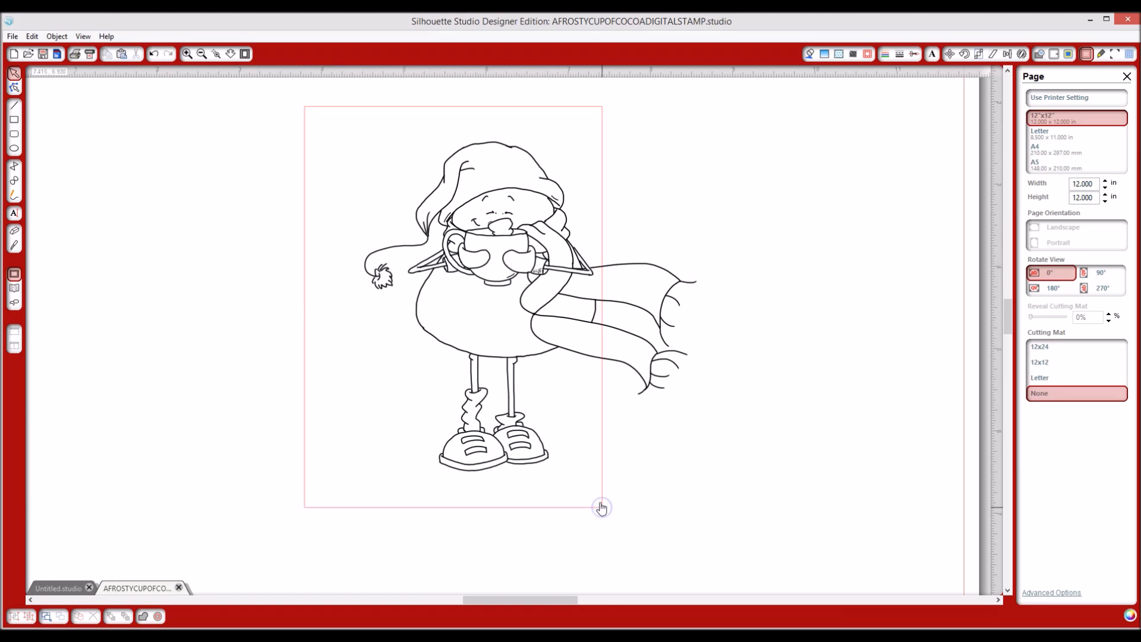
click(303, 294)
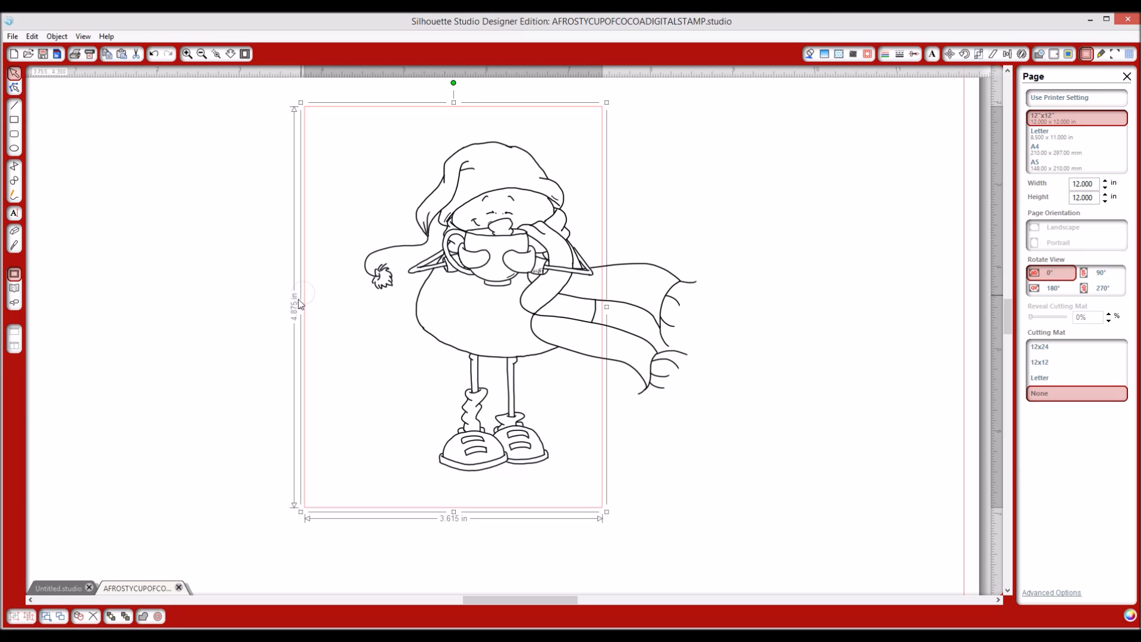
drag(301, 307, 345, 312)
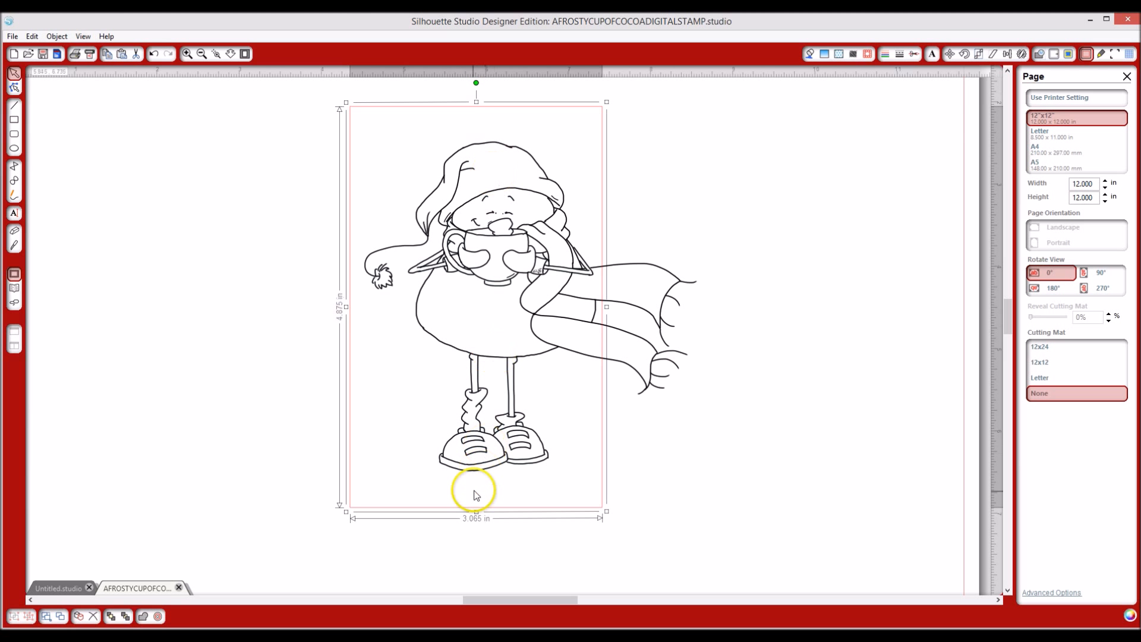
drag(476, 513, 479, 489)
mouse_move(476, 104)
mouse_down()
mouse_move(476, 115)
mouse_move(547, 128)
mouse_move(537, 122)
mouse_up()
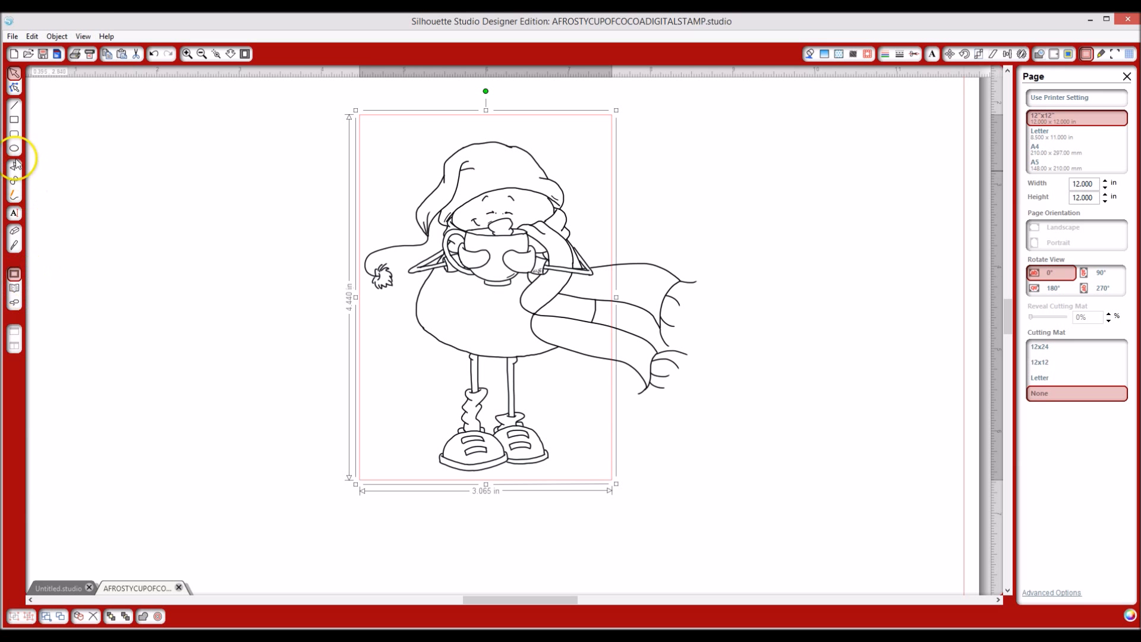
Draw a second, smaller rectangle around the blowing scarf ends, slightly overlapping the frame's edge
click(15, 119)
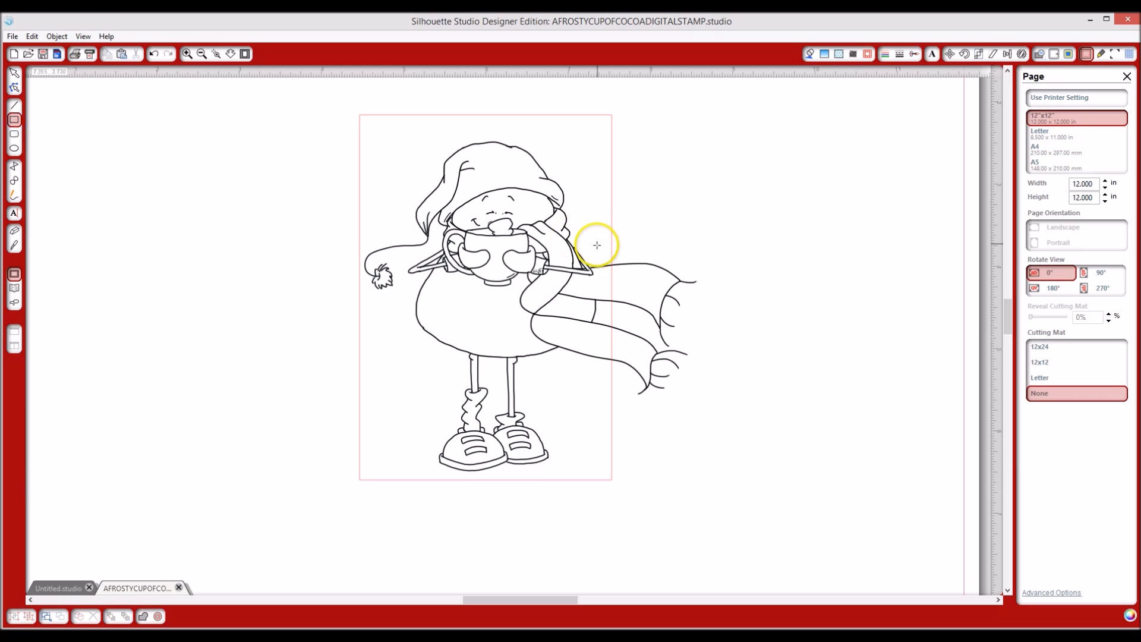
mouse_move(599, 248)
mouse_down()
mouse_move(685, 273)
mouse_move(724, 416)
mouse_move(702, 402)
mouse_up()
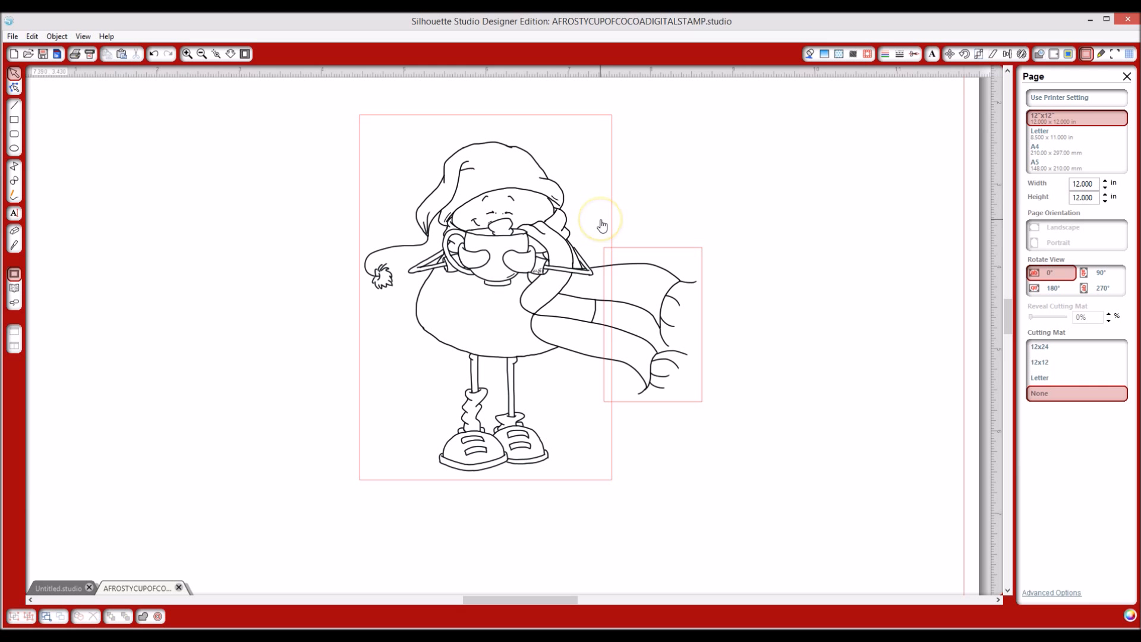
double_click(666, 253)
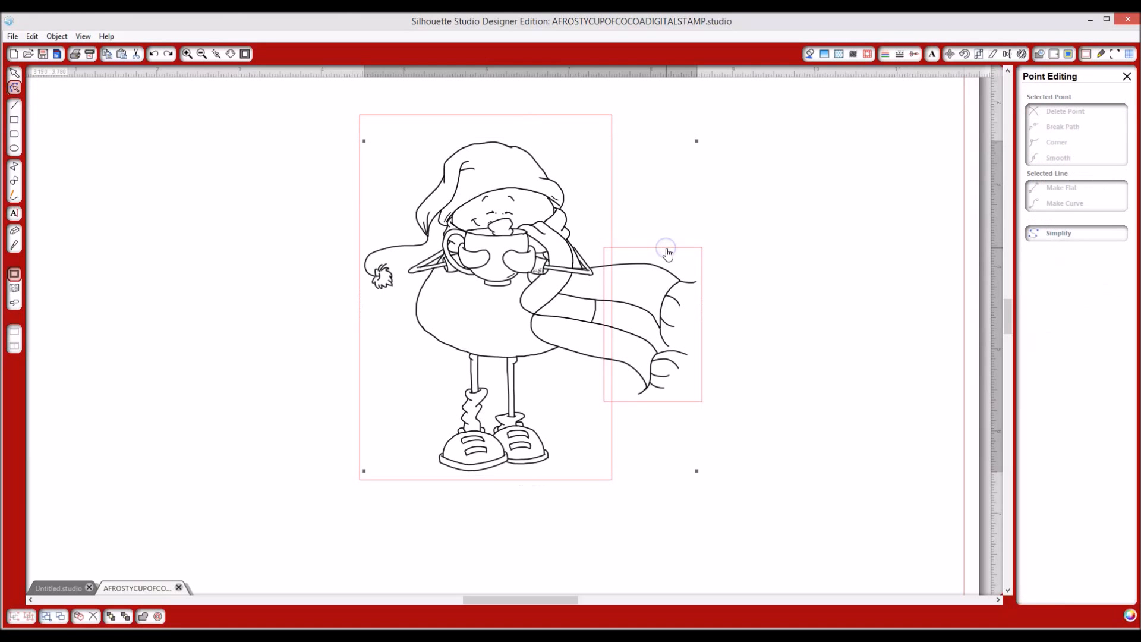
click(750, 253)
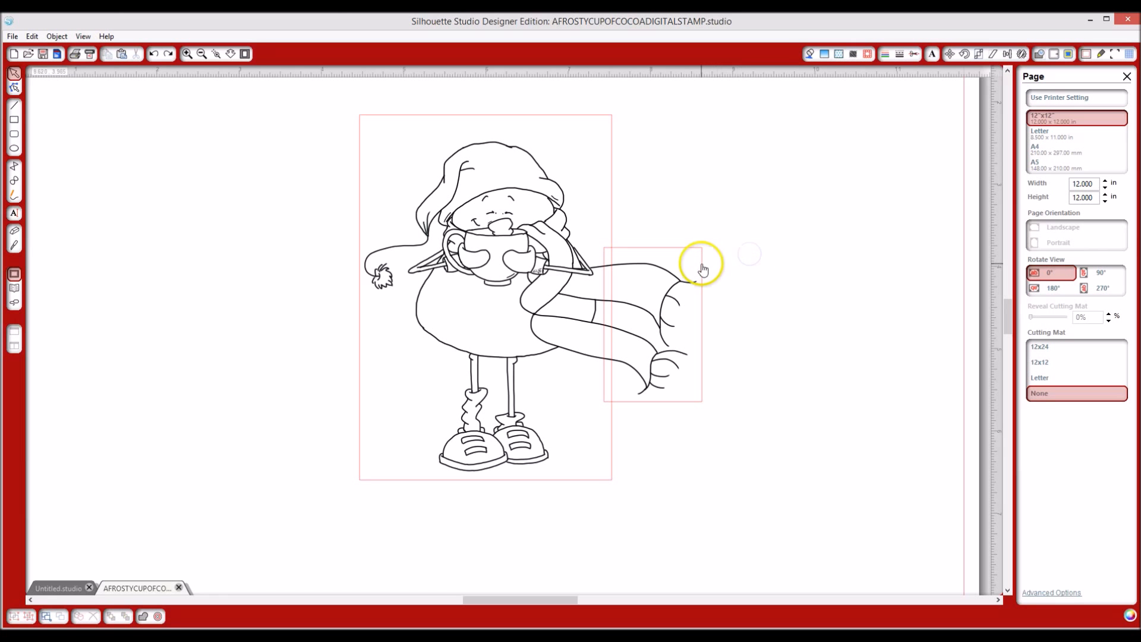
Shift the stamp aside, then add points to the scarf rectangle's upper edge and turn that edge into a curve
drag(513, 190, 484, 192)
click(681, 248)
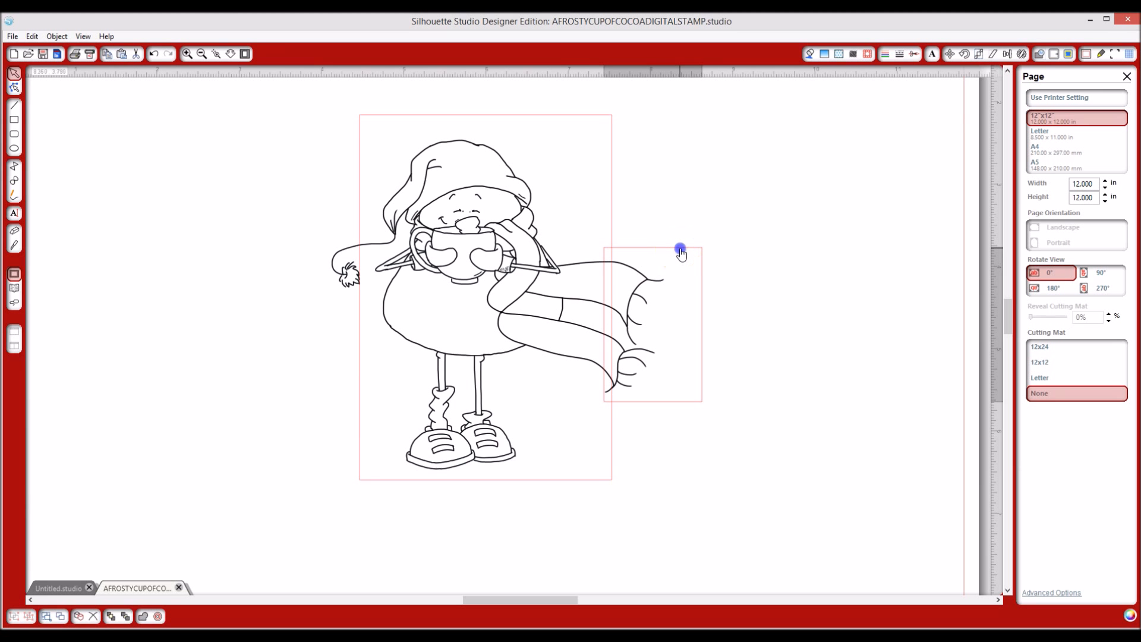
double_click(681, 254)
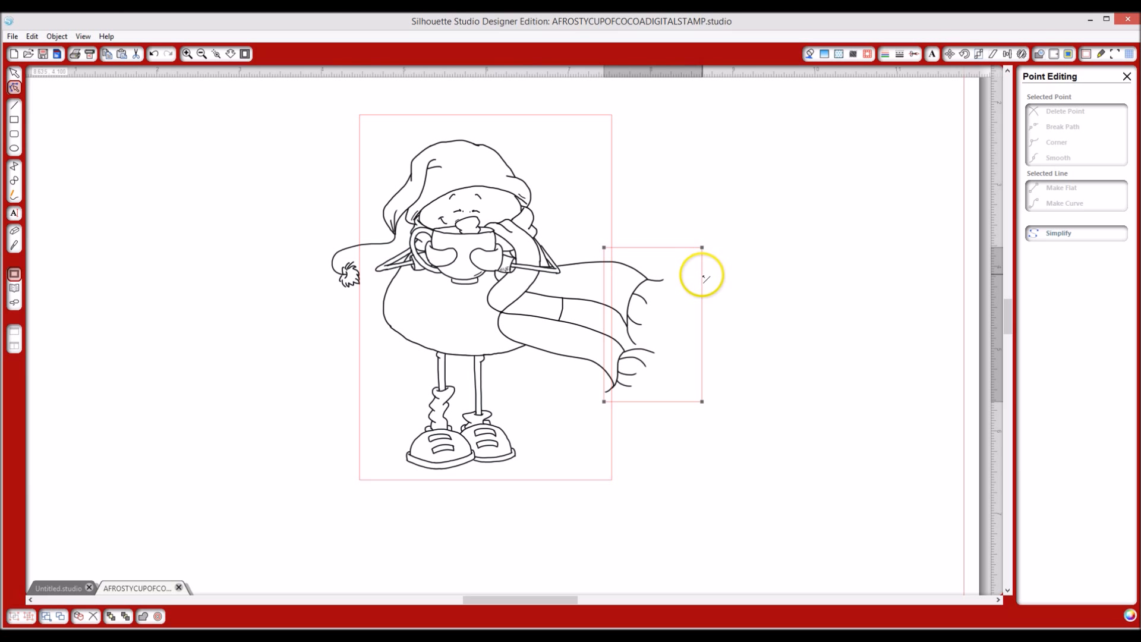
click(660, 248)
drag(660, 249, 656, 264)
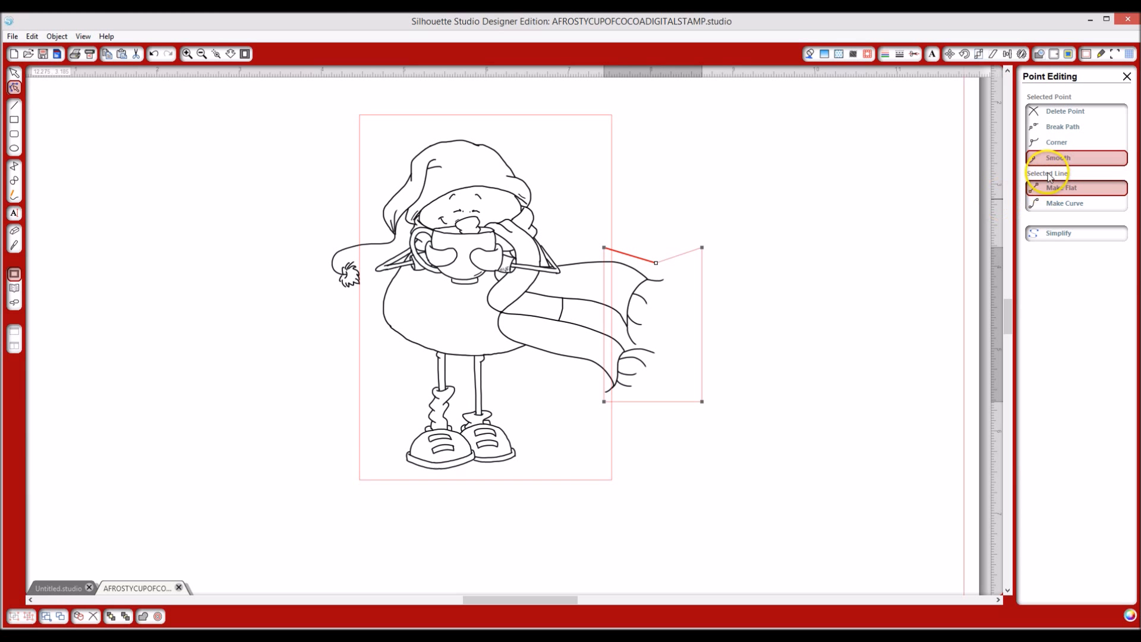
click(1053, 205)
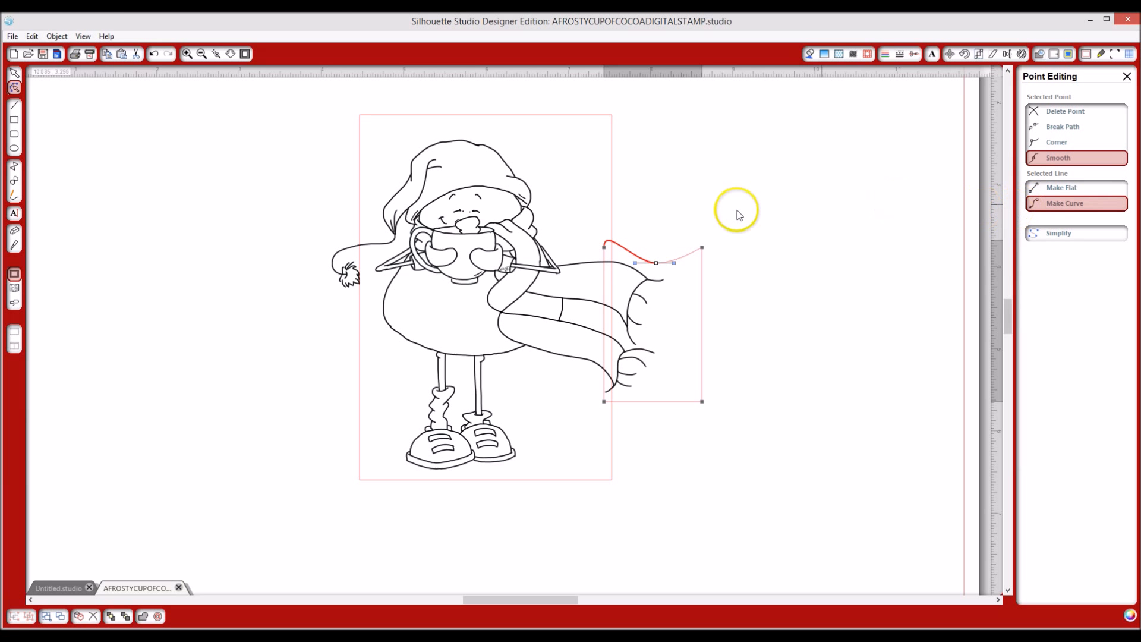
click(621, 246)
drag(620, 244, 657, 268)
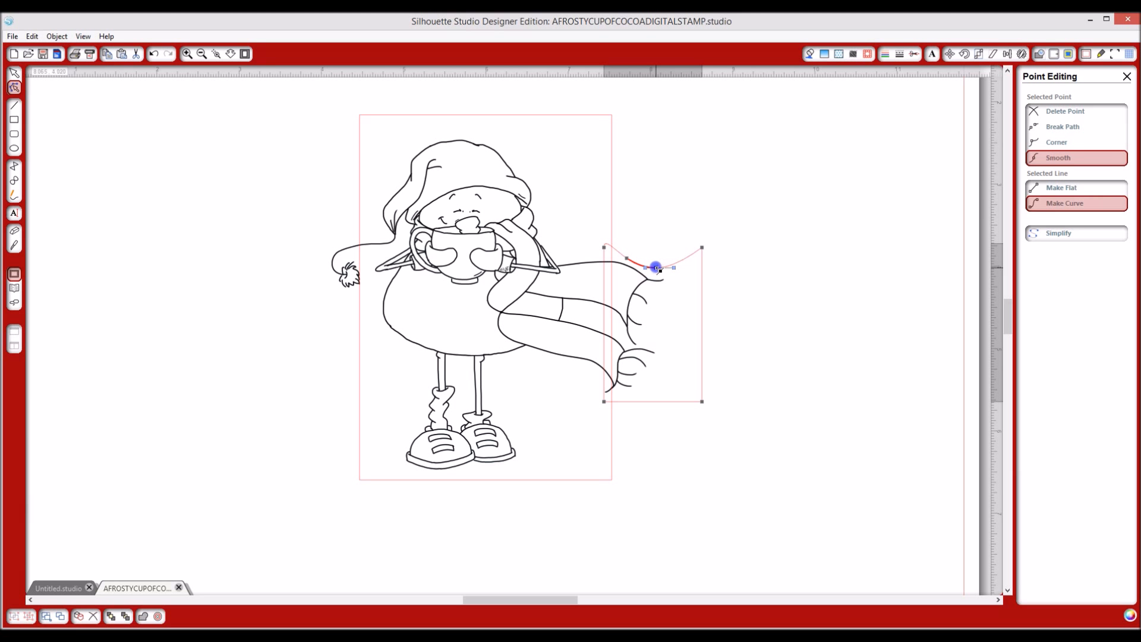
Move the stamp back into the frame and reshape the scarf rectangle's upper edge to follow the upper scarf end
drag(545, 259, 577, 269)
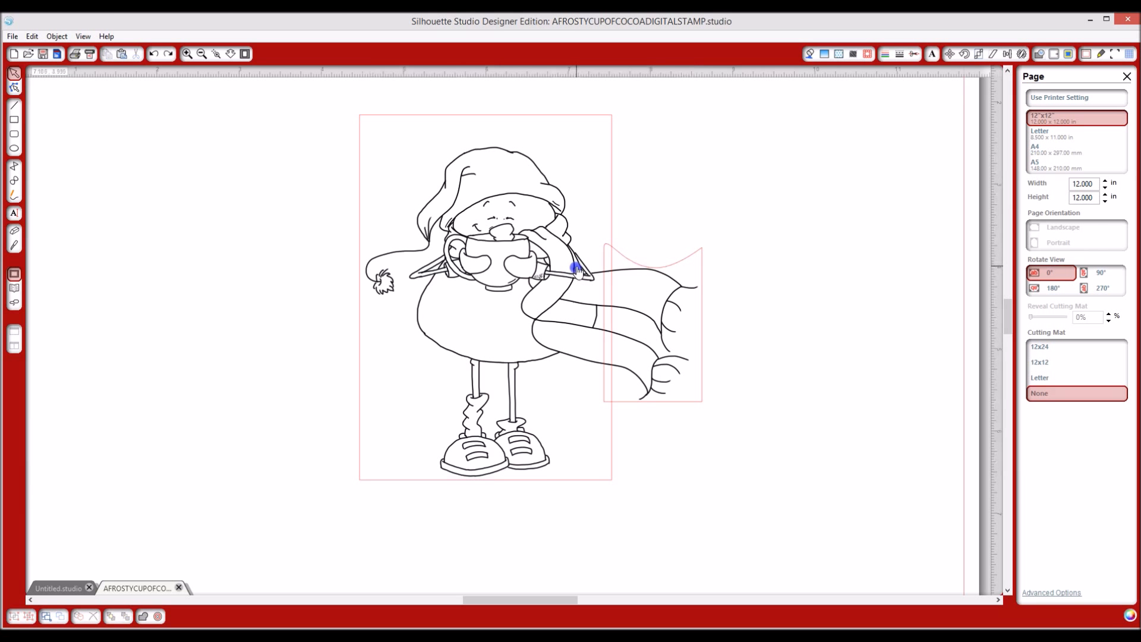
click(694, 255)
double_click(694, 256)
click(658, 266)
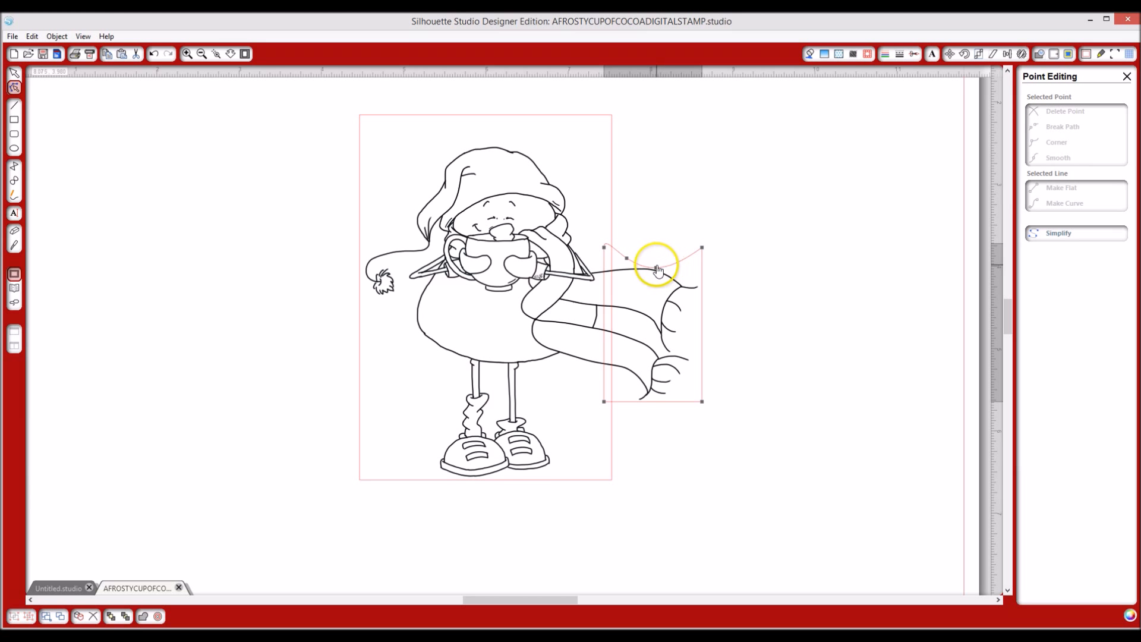
click(659, 269)
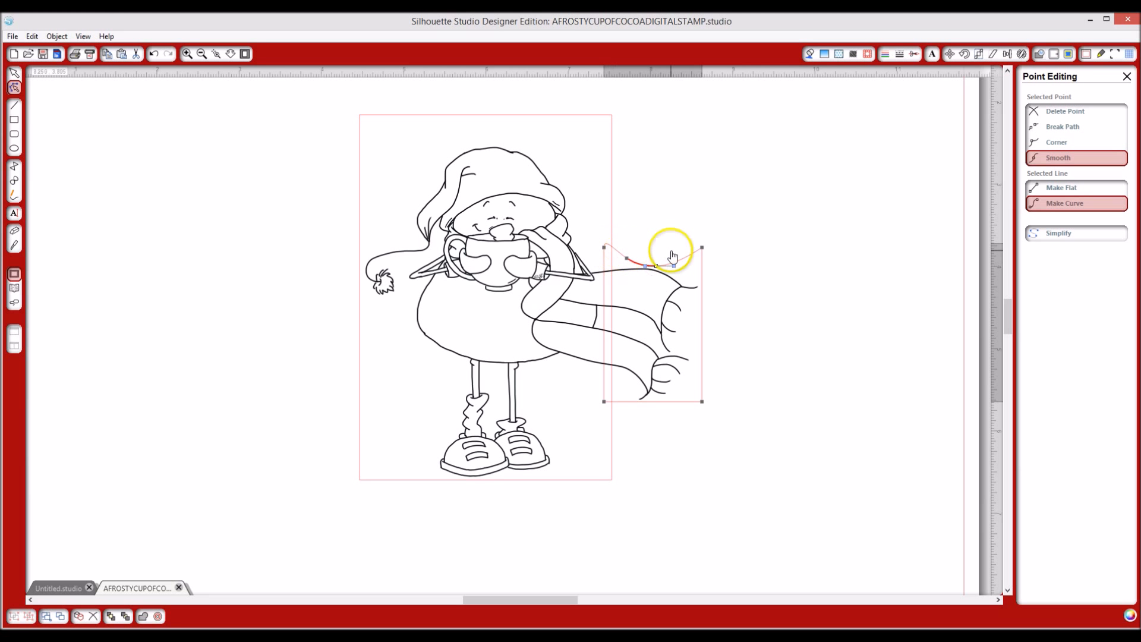
drag(703, 248, 704, 286)
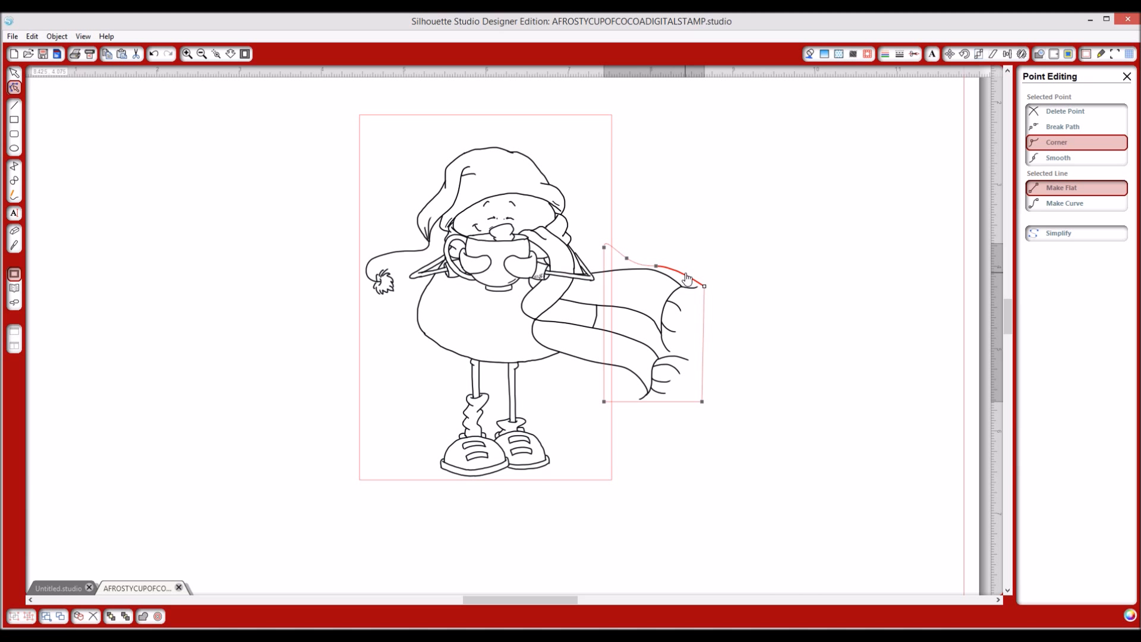
drag(688, 278, 685, 279)
Add curved points on the scarf shape's outer edge and pull them in around the upper fringe toward the gap between the scarf ends
click(703, 319)
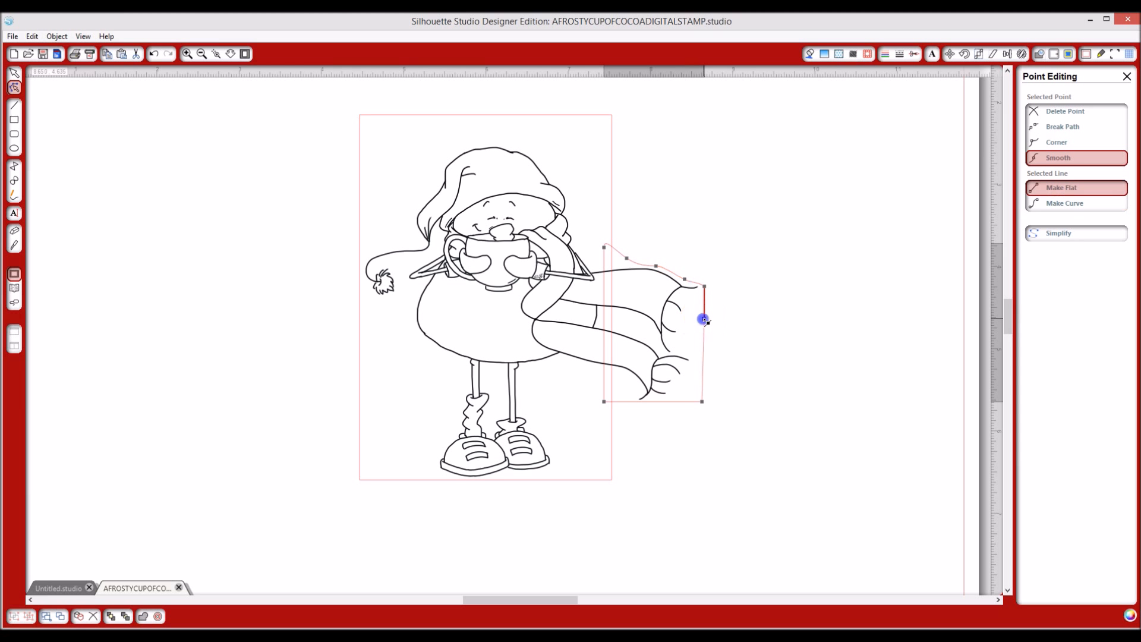
drag(704, 318, 687, 305)
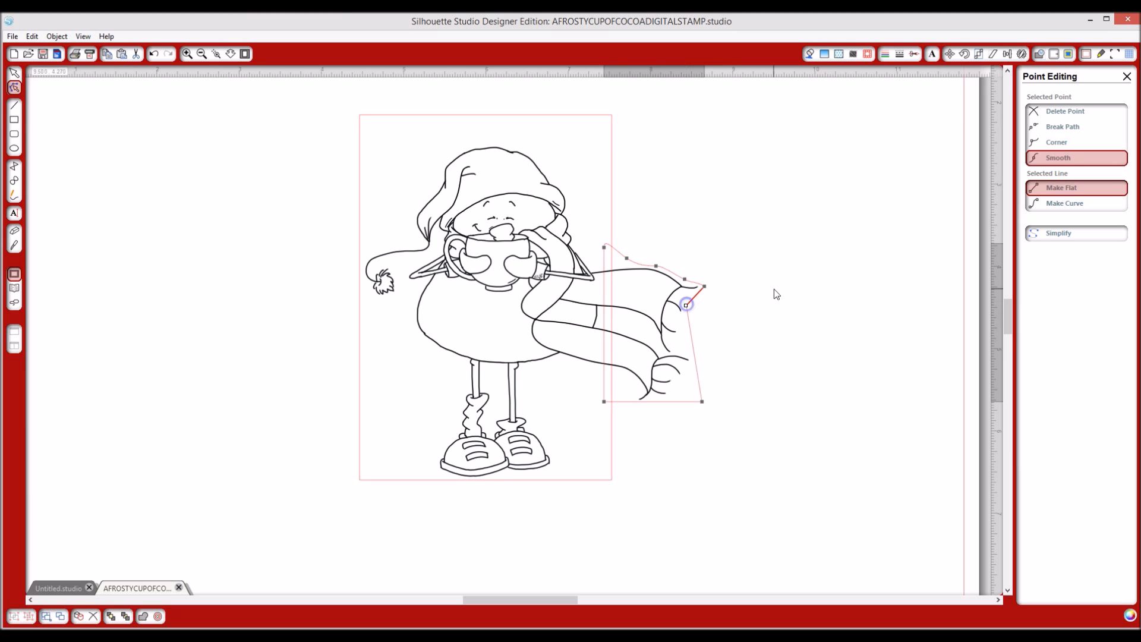
click(1055, 208)
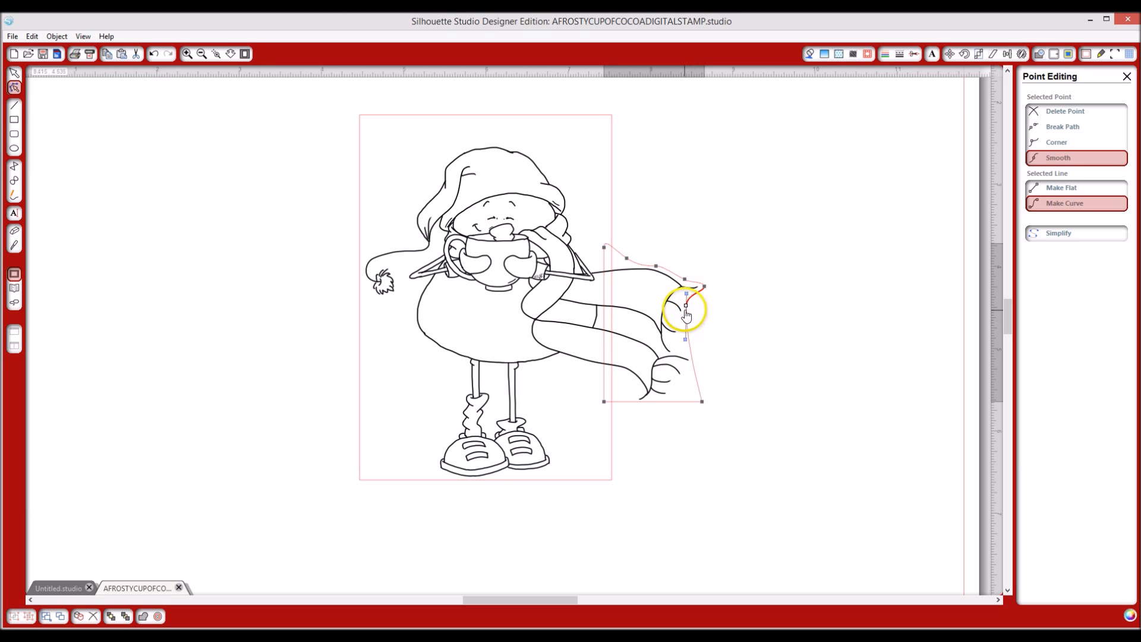
click(688, 329)
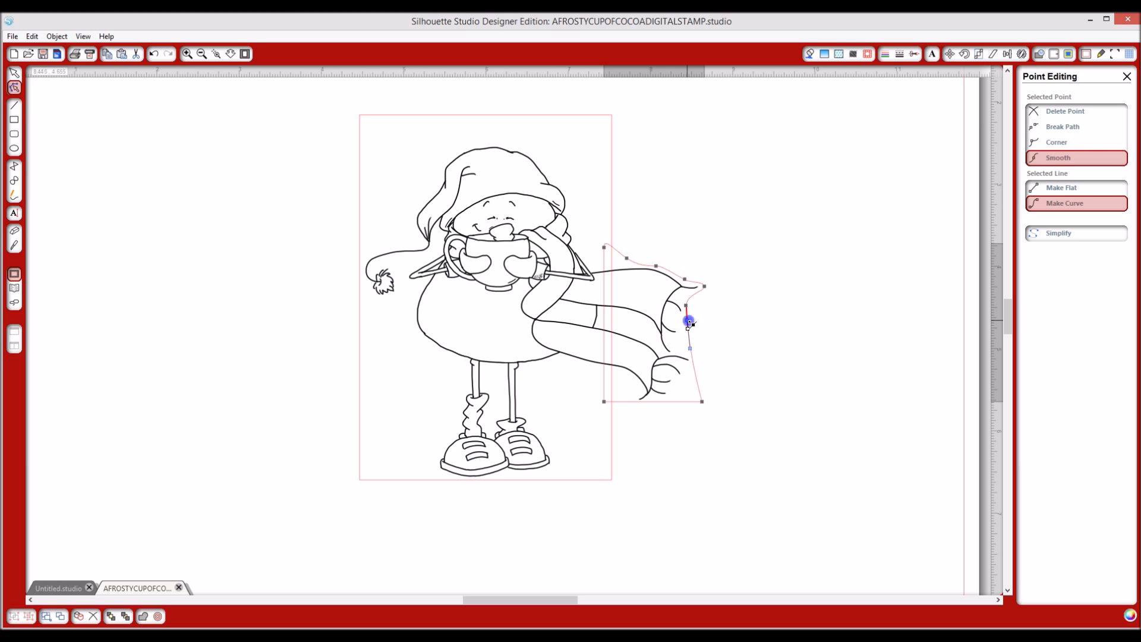
drag(688, 323, 677, 347)
Add points beside the lower scarf end and adjust them so the outer edge curves around its fringe
click(686, 358)
drag(686, 358, 692, 356)
click(694, 368)
click(689, 381)
drag(689, 381, 693, 381)
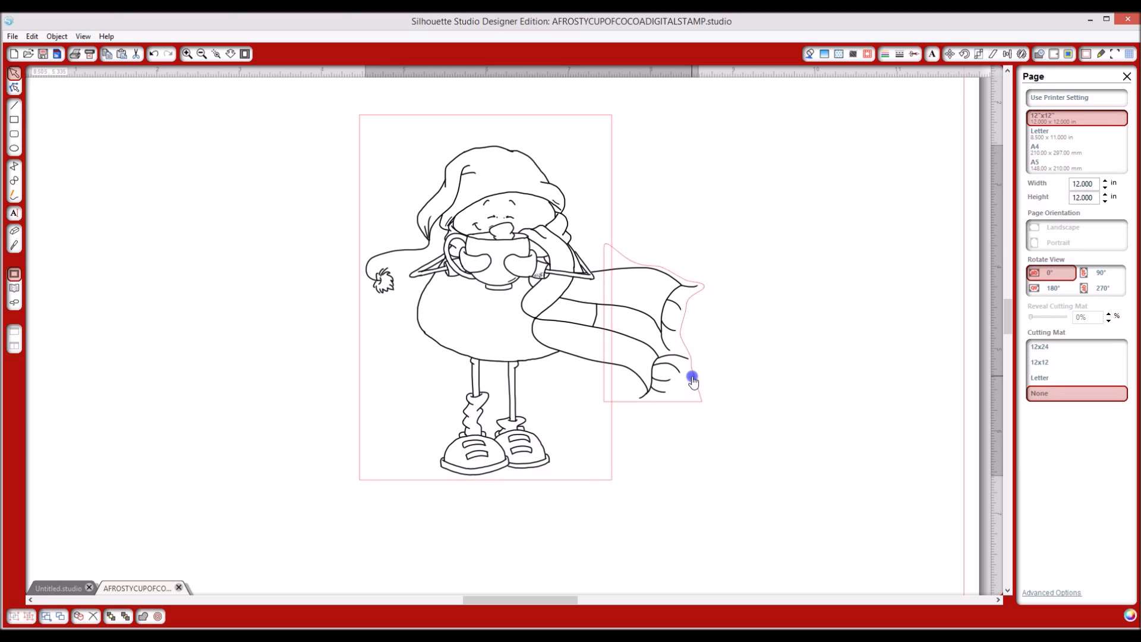
drag(694, 380, 693, 383)
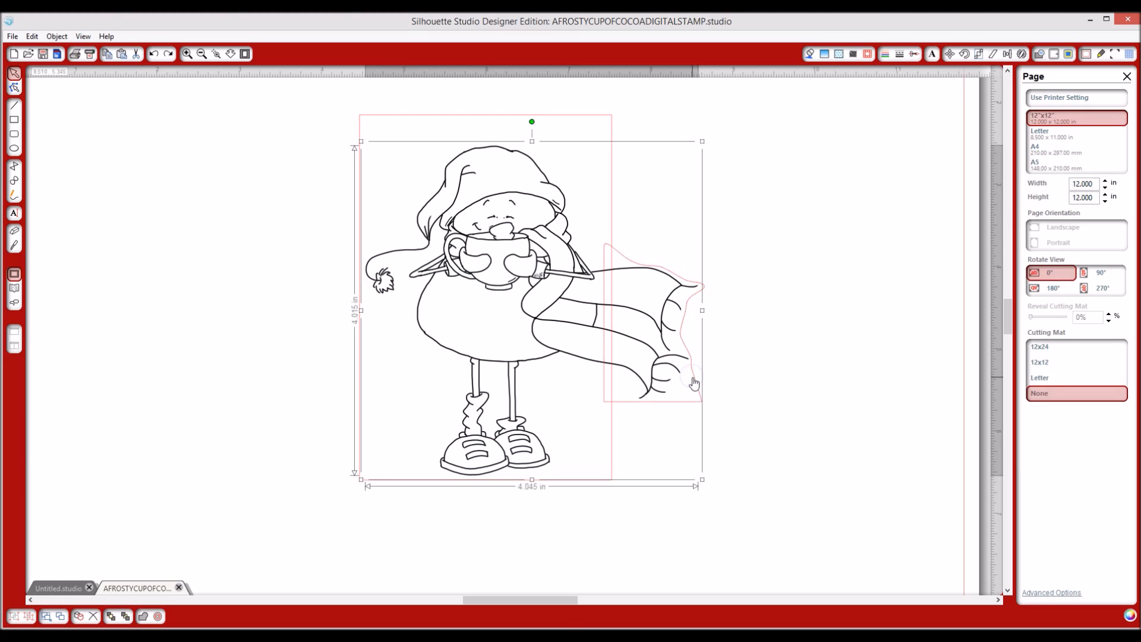
click(726, 369)
double_click(692, 372)
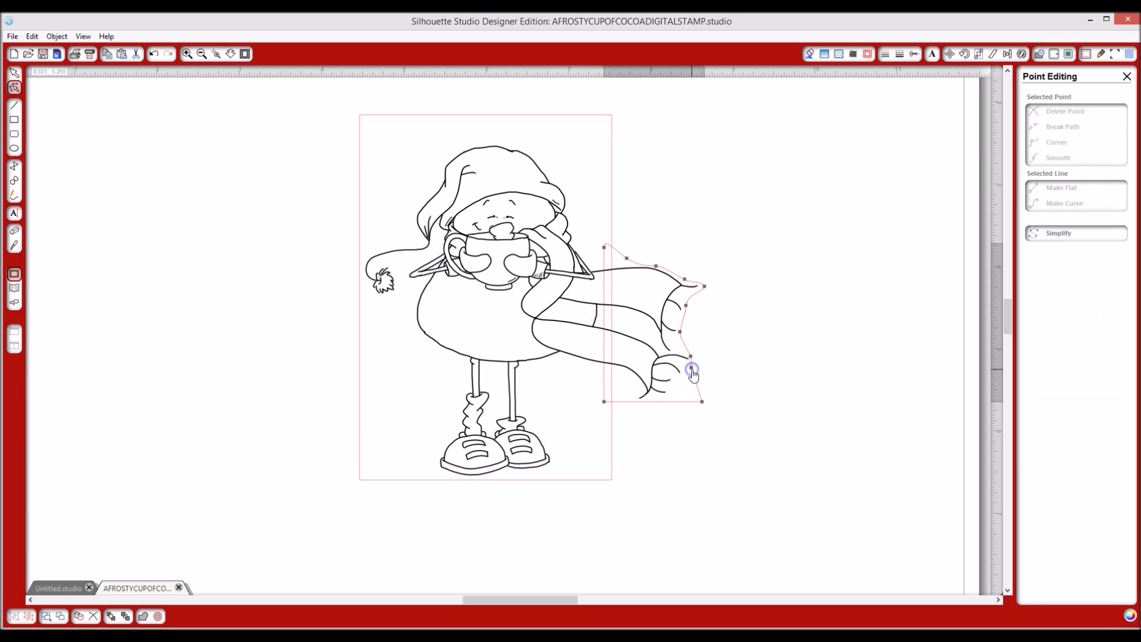
click(693, 369)
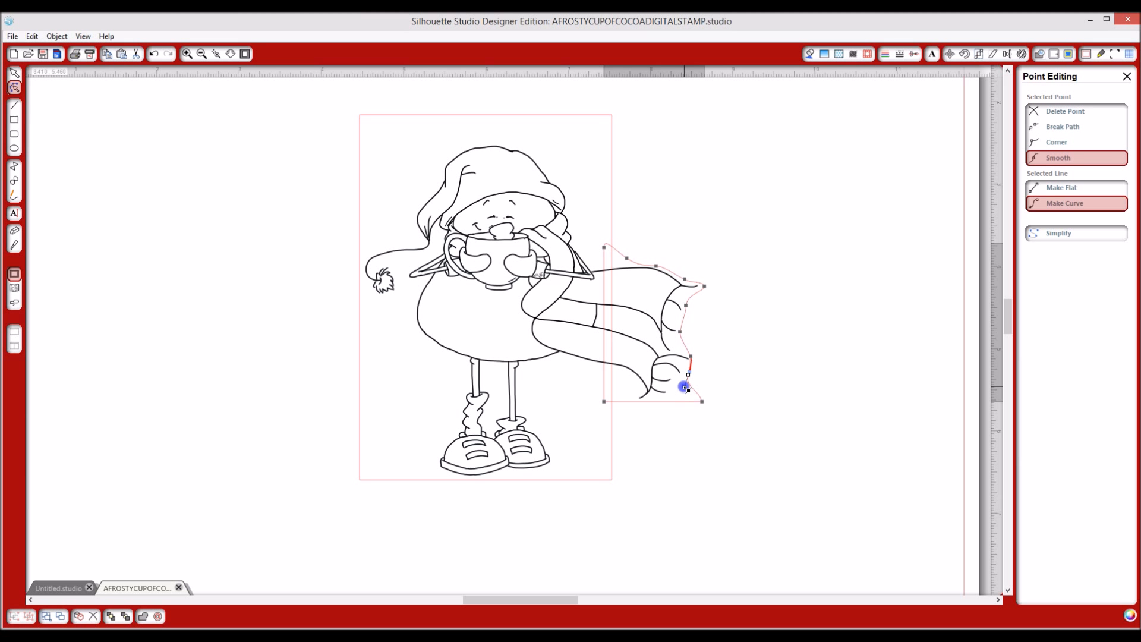
click(684, 388)
Pull the scarf shape's lower outer corner inward, make it smooth, and add neighbouring points around the fringe tip
drag(704, 403, 670, 403)
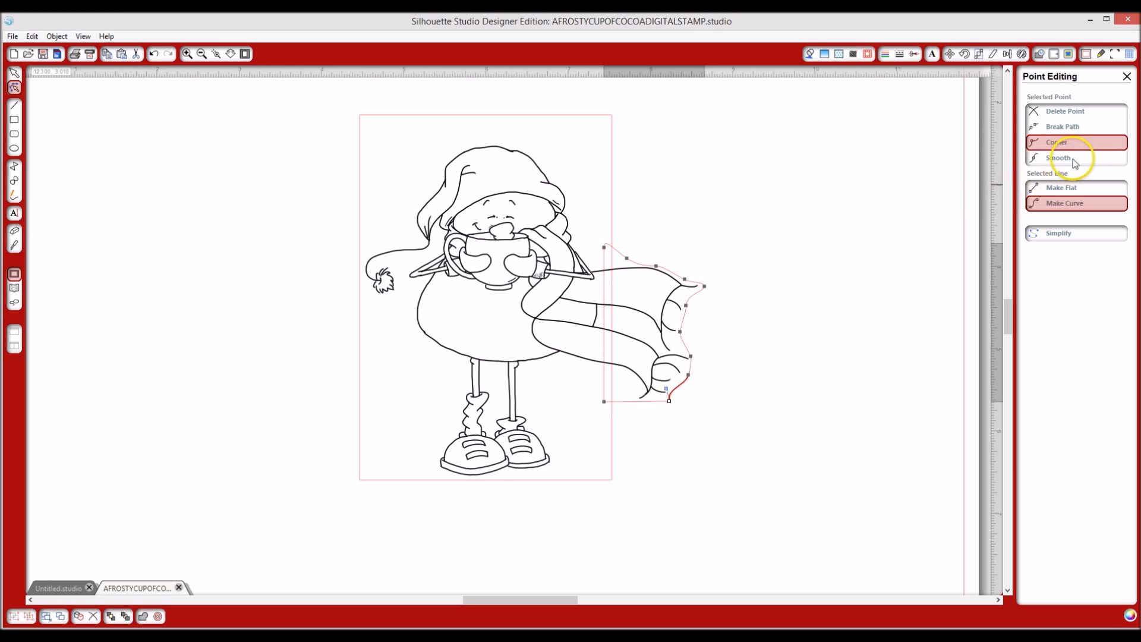
click(1050, 158)
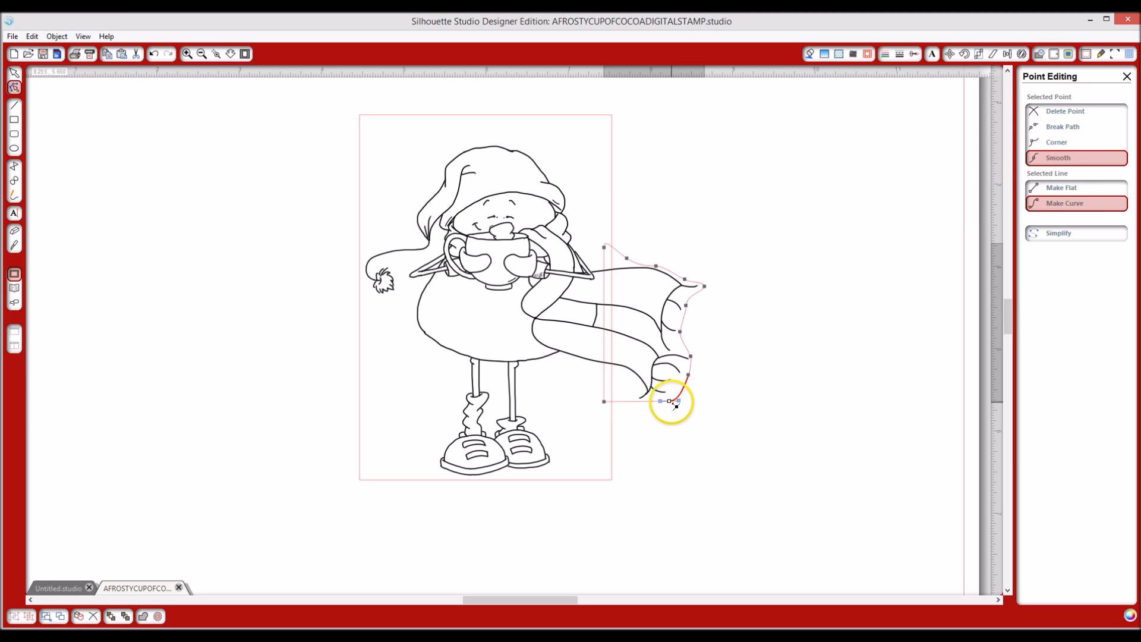
mouse_move(669, 403)
mouse_down()
mouse_move(658, 397)
mouse_move(684, 391)
mouse_move(675, 386)
mouse_up()
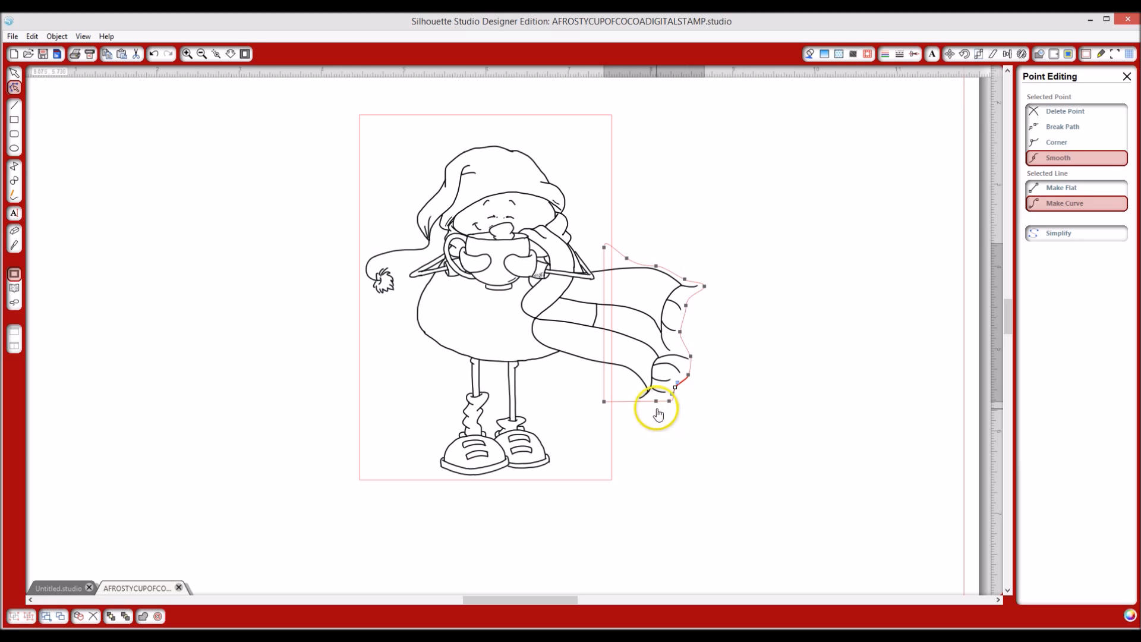
click(655, 401)
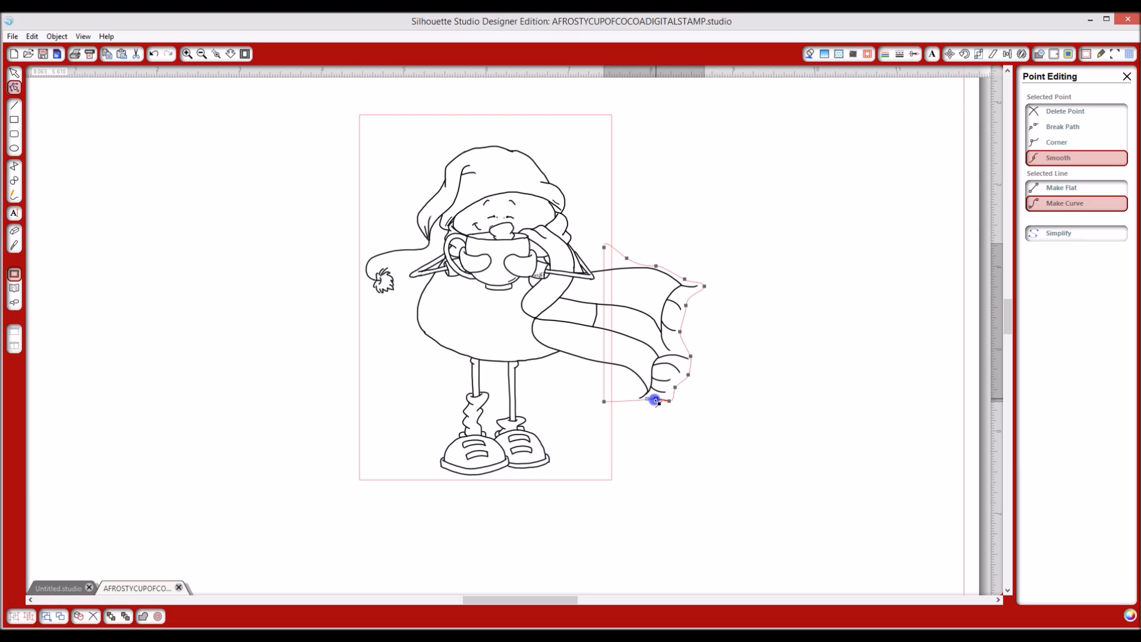
Add points along the scarf shape's bottom edge and move them so it curves up beneath the lower scarf end
click(624, 402)
mouse_move(628, 404)
mouse_down()
mouse_move(626, 389)
mouse_move(639, 405)
mouse_up()
click(642, 395)
click(625, 390)
click(626, 384)
drag(625, 386, 623, 381)
click(655, 432)
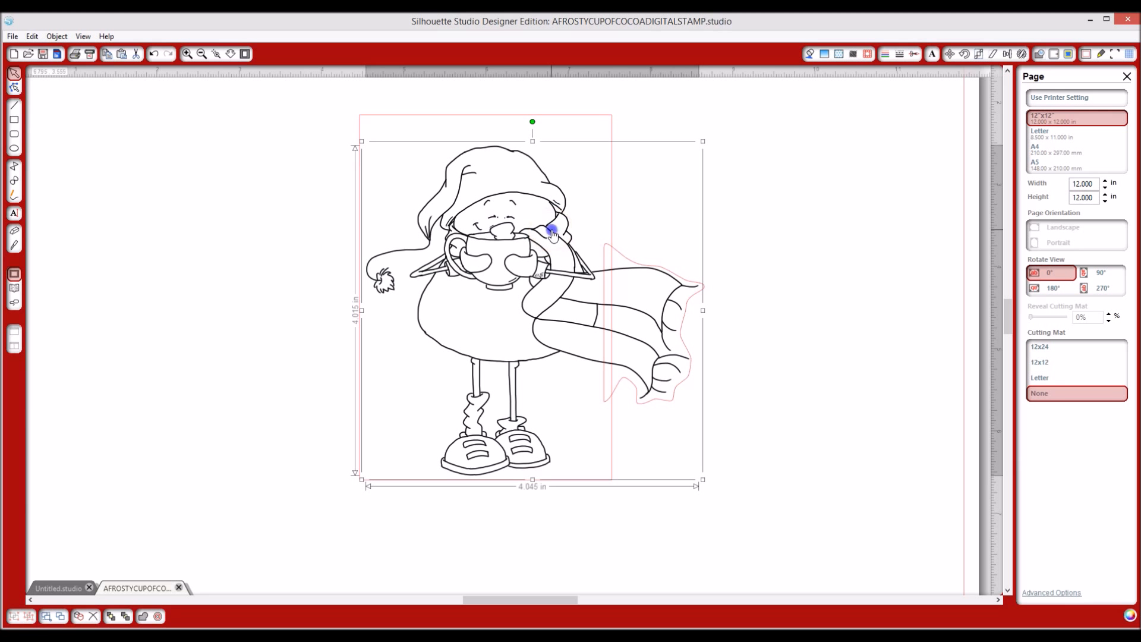
Move the stamp off the frame and weld the rectangle and the scarf shape into one outline
drag(551, 233, 128, 263)
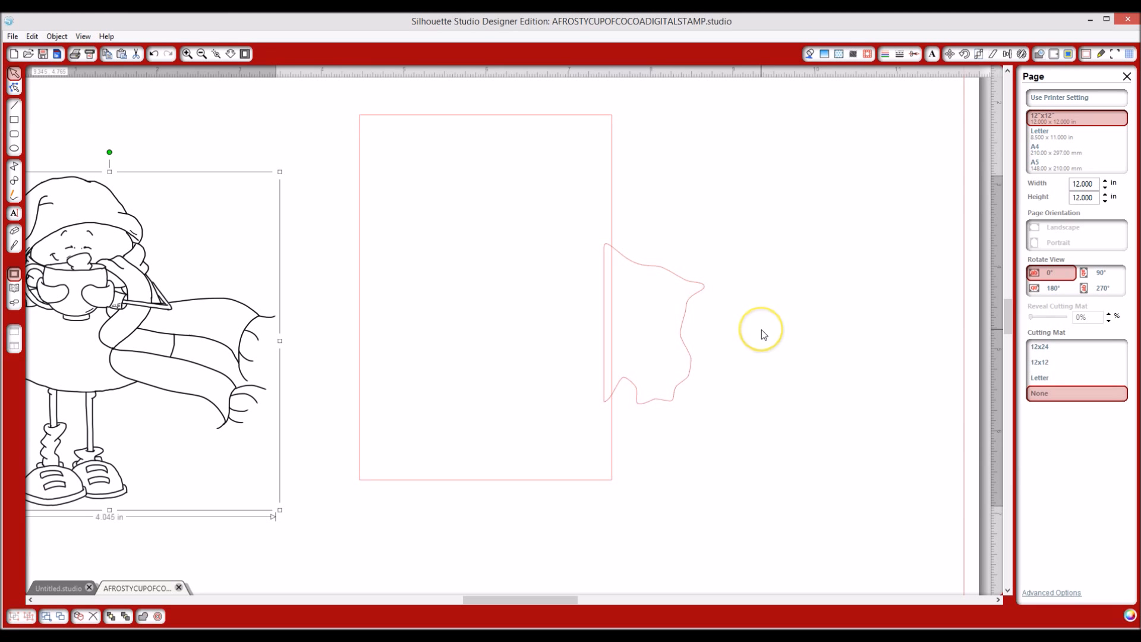
drag(334, 93, 768, 512)
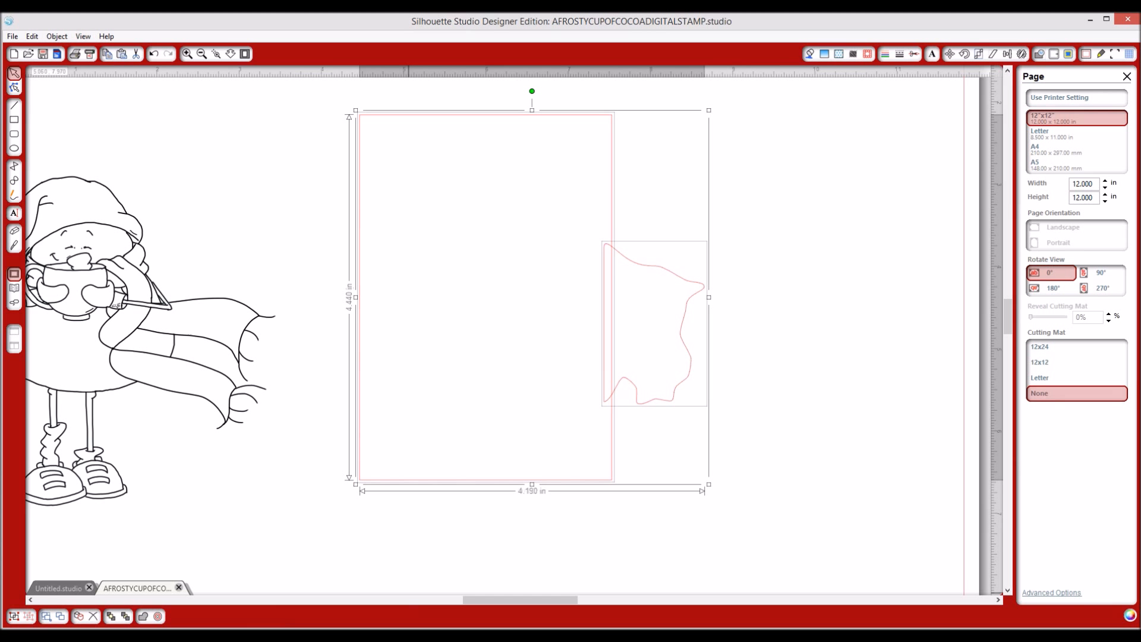
click(142, 616)
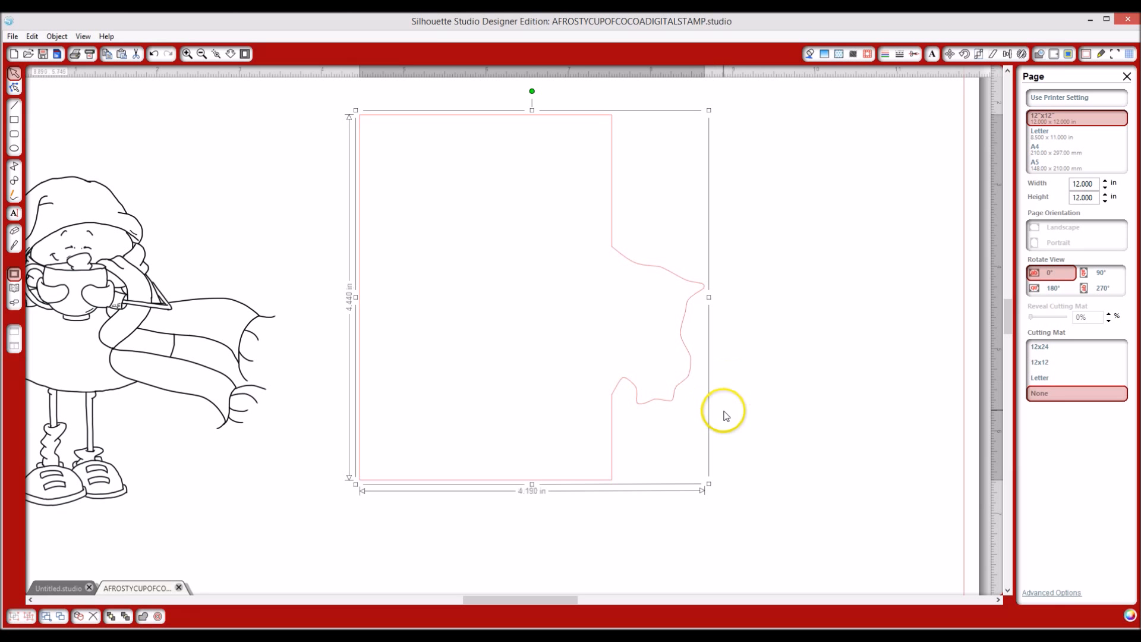
Check the welded frame's cut style and place the snowman stamp inside the outline to test the fit
click(914, 54)
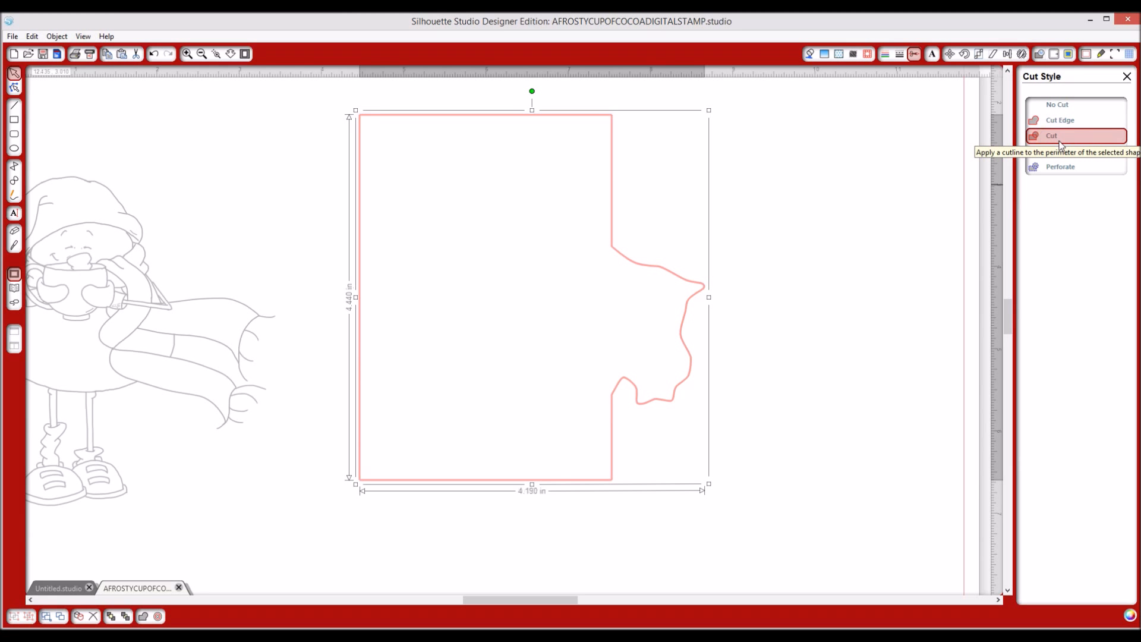
click(1127, 76)
mouse_move(204, 255)
mouse_down()
mouse_move(400, 301)
mouse_move(619, 204)
mouse_move(609, 211)
mouse_move(627, 230)
mouse_up()
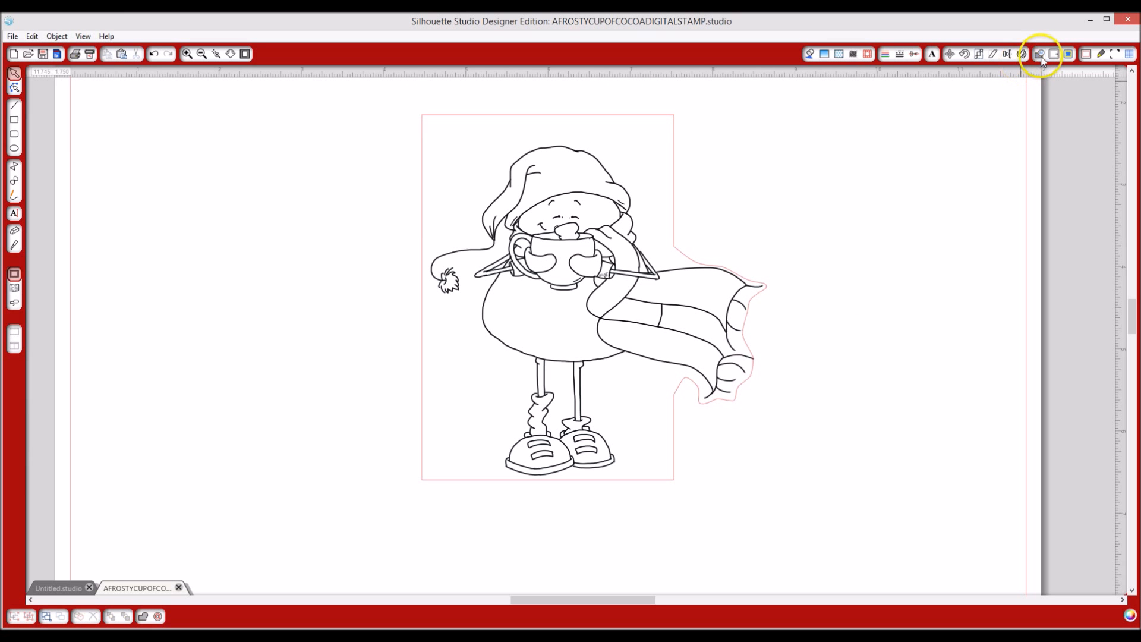
Move the stamp off the frame, offset the outline outward by 0.080 in with square corners, and return the stamp inside
drag(604, 234, 170, 298)
click(625, 115)
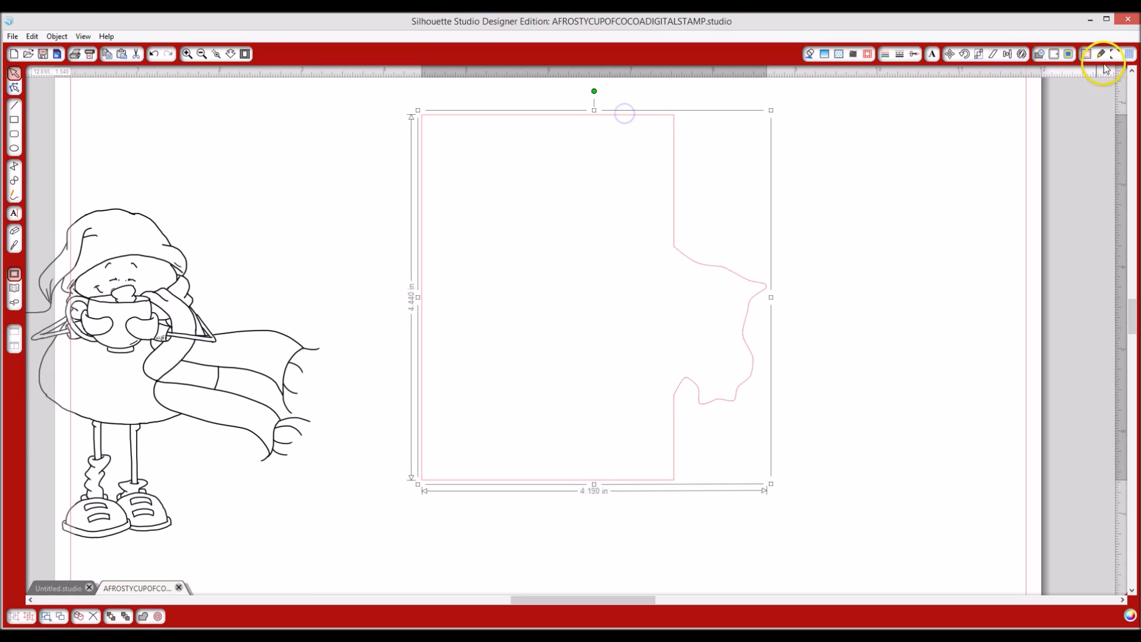
click(1055, 54)
click(1054, 104)
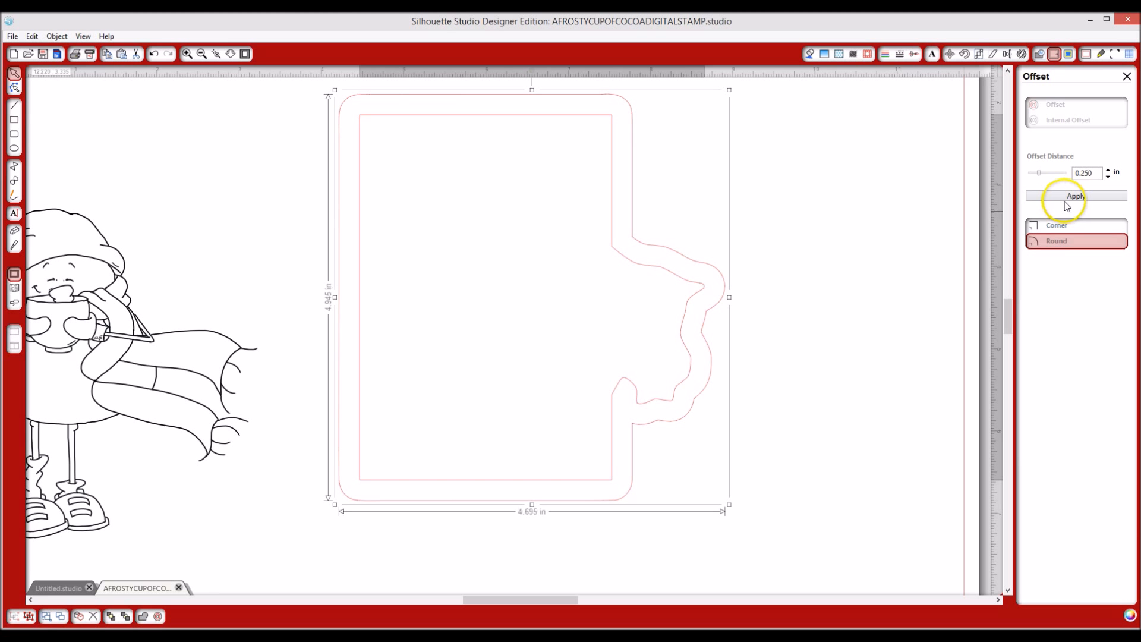
click(1064, 225)
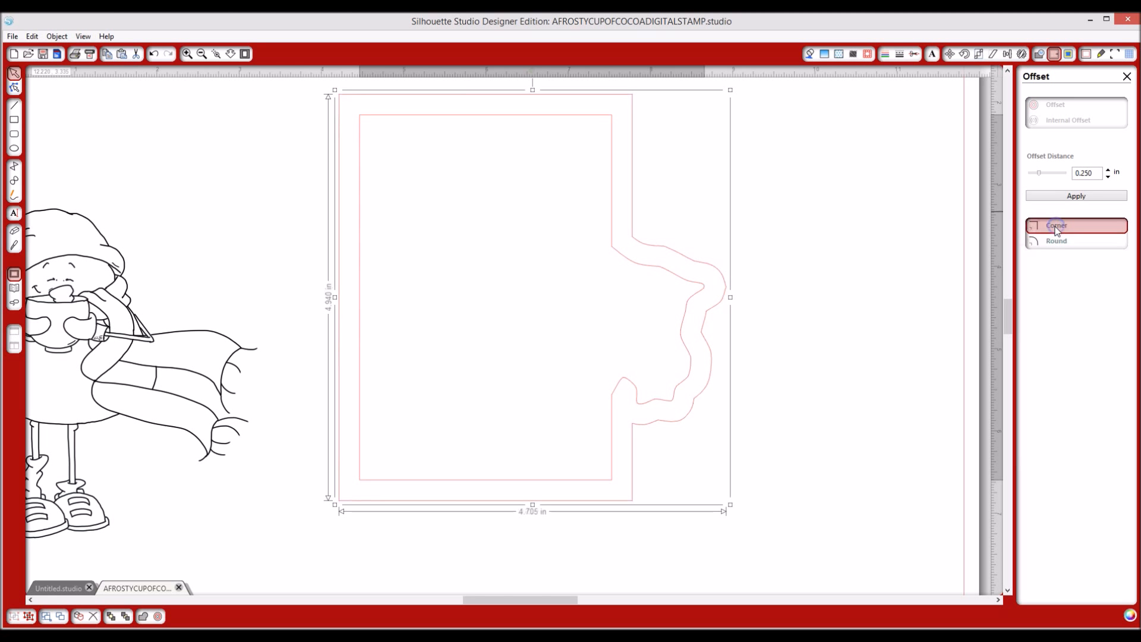
click(1108, 176)
click(1108, 177)
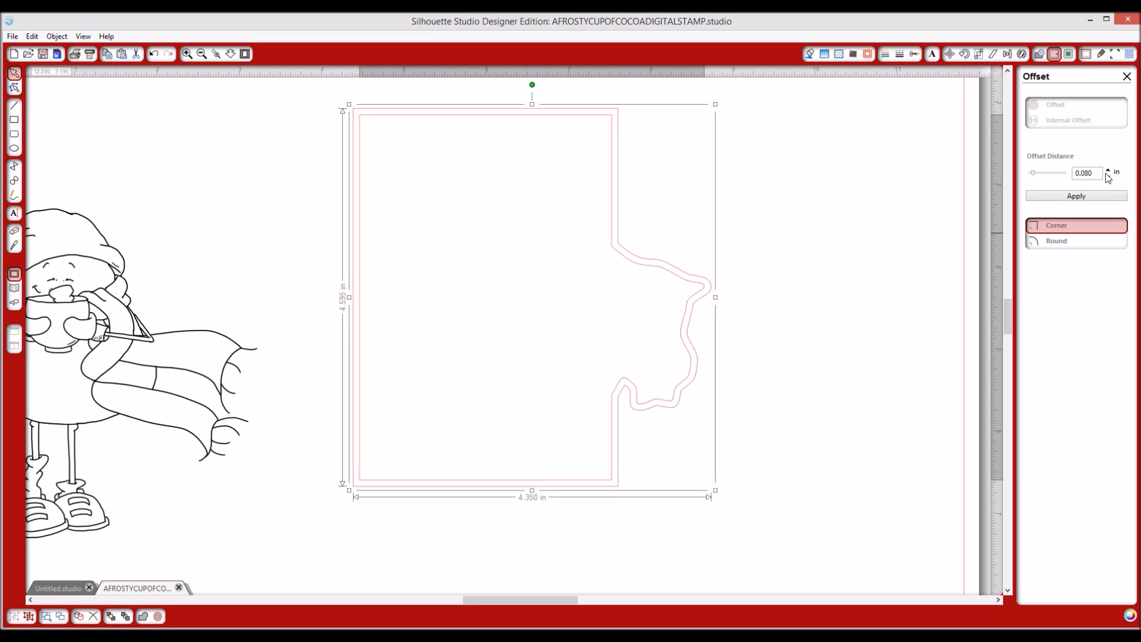
mouse_move(123, 260)
mouse_down()
mouse_move(606, 220)
mouse_move(540, 179)
mouse_move(568, 199)
mouse_up()
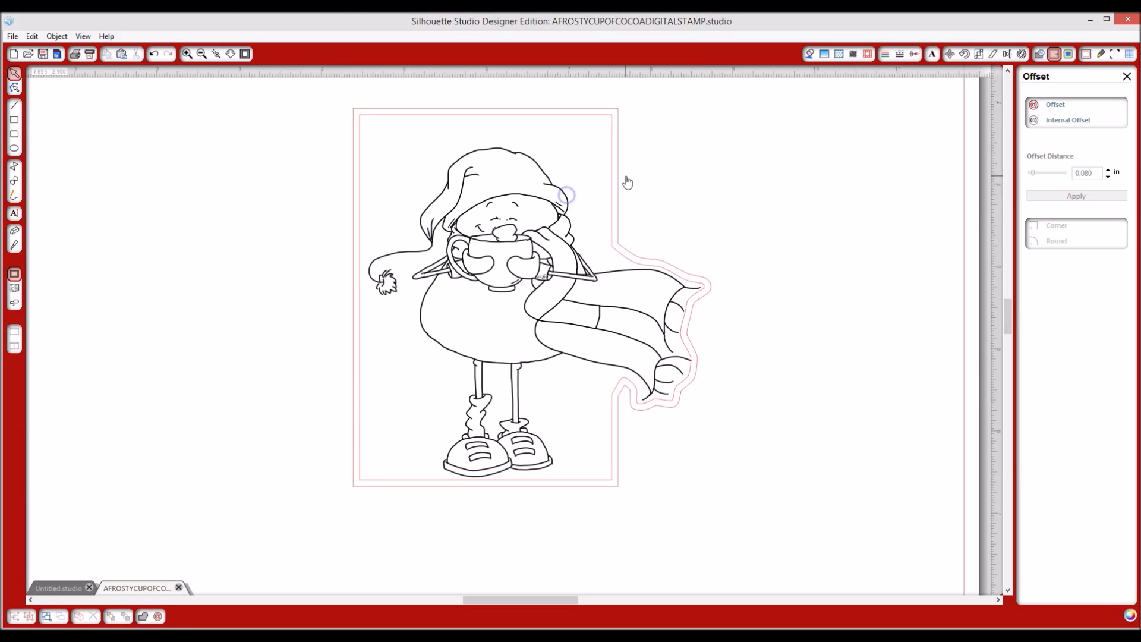
Turn on registration marks for the page
click(201, 54)
click(201, 54)
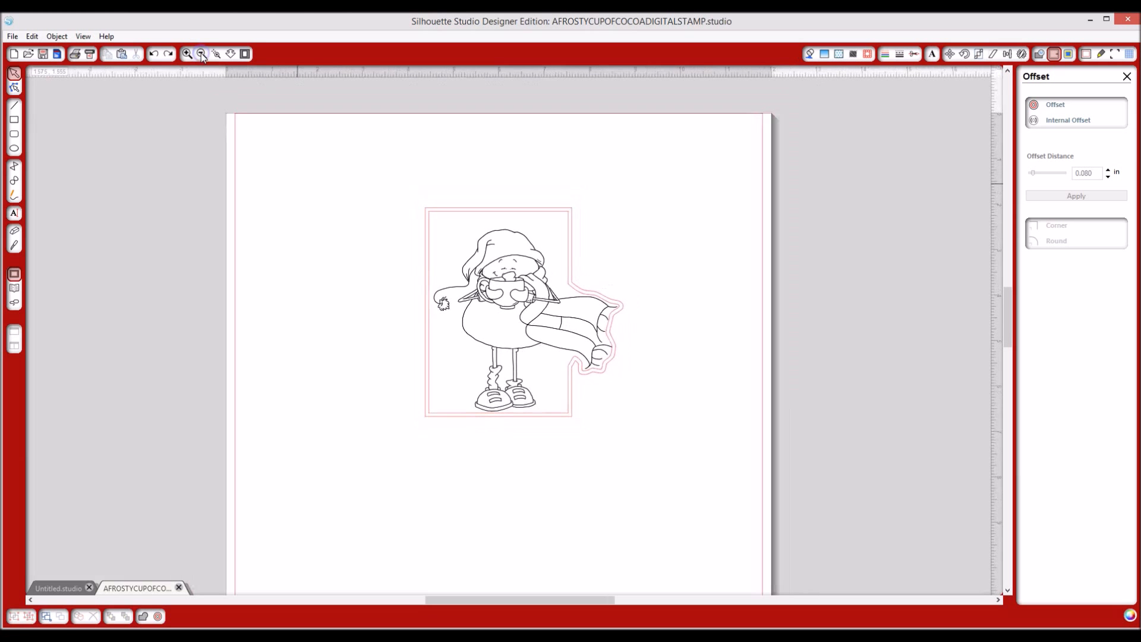
click(1115, 54)
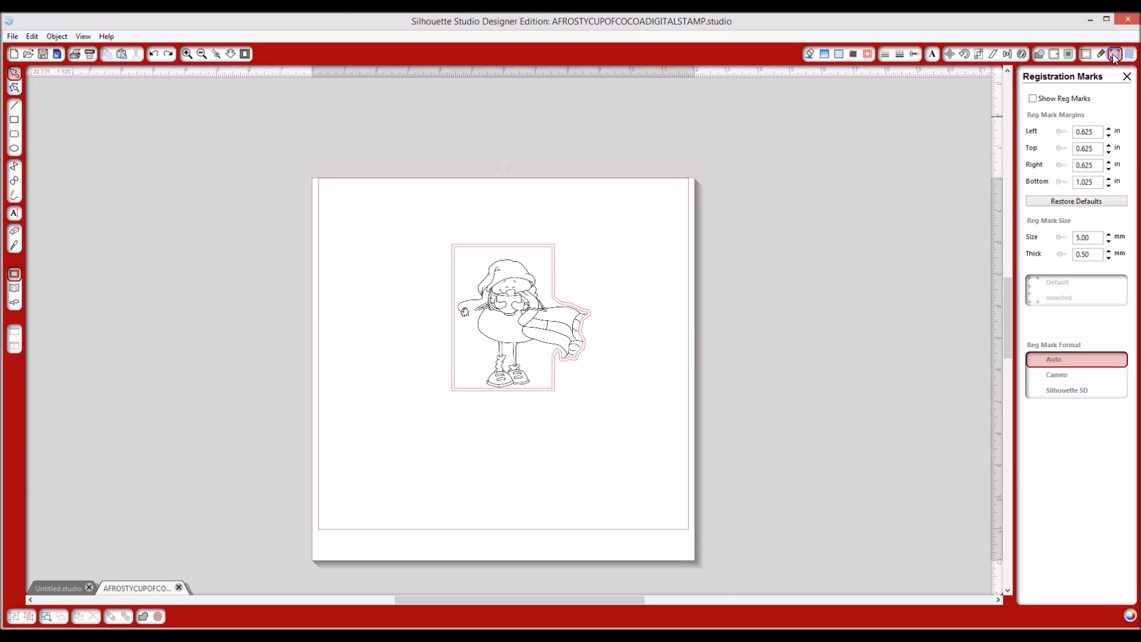
click(1034, 98)
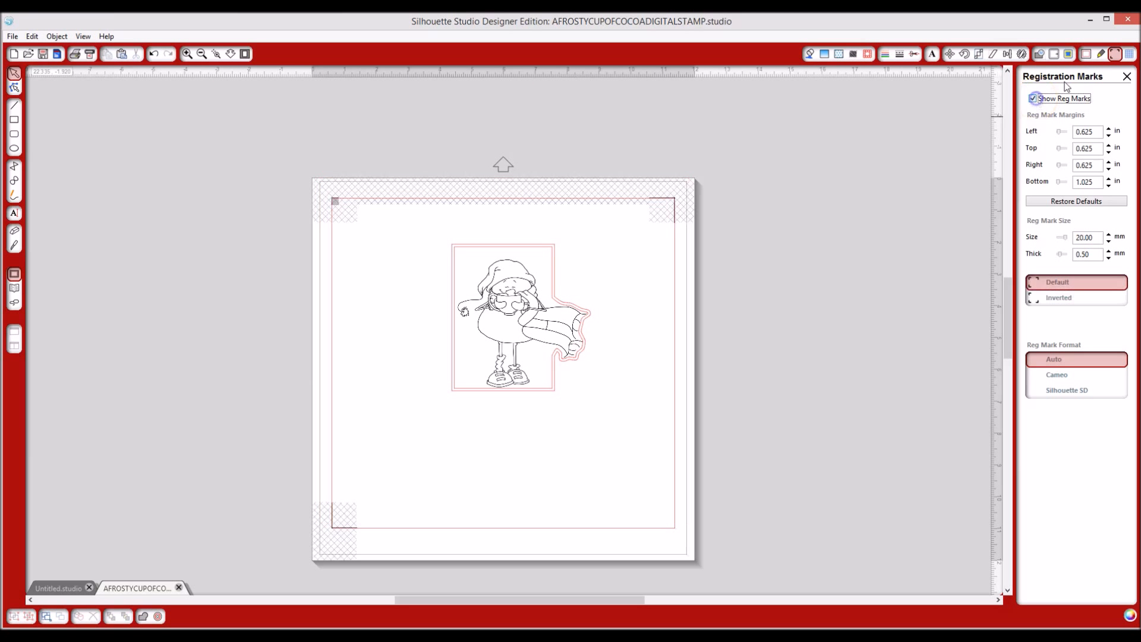
Set the page size to Letter and the cutting mat to 12x12
click(1087, 54)
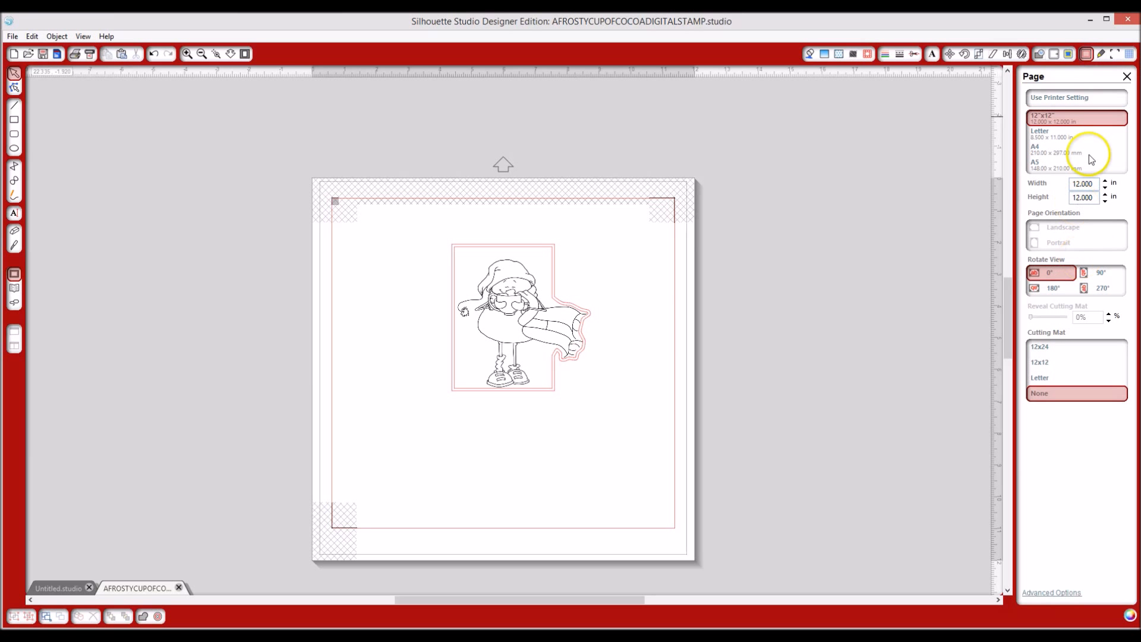
click(1060, 133)
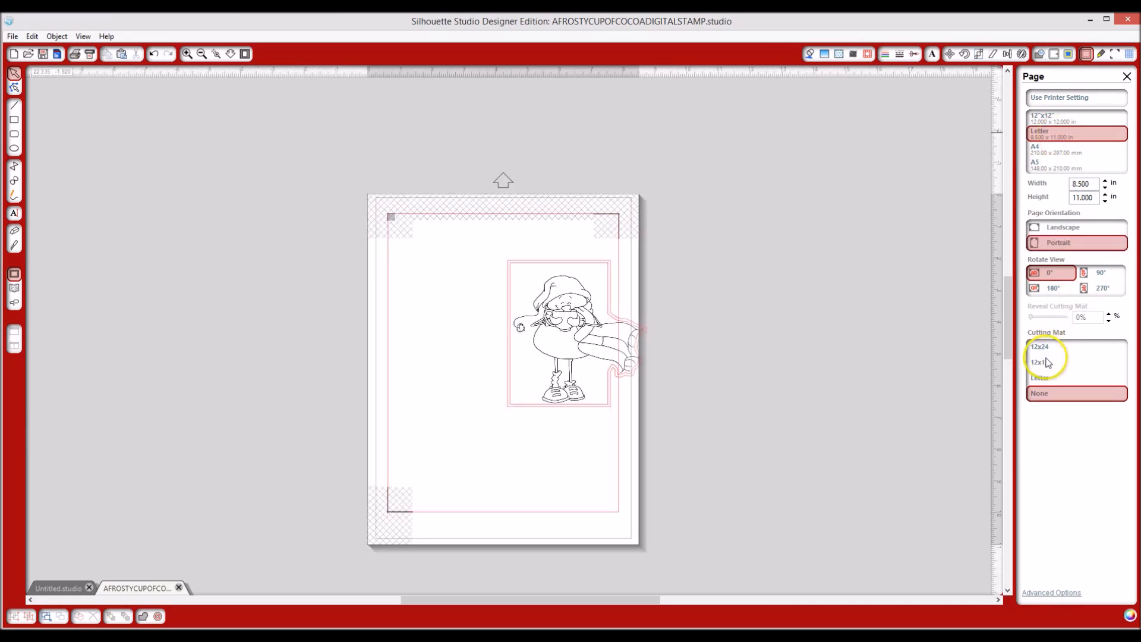
click(1047, 362)
Select the stamp with both frame outlines and move them together inside the registration marks near the page's upper-left corner
drag(492, 249, 670, 437)
click(597, 311)
drag(580, 313, 468, 299)
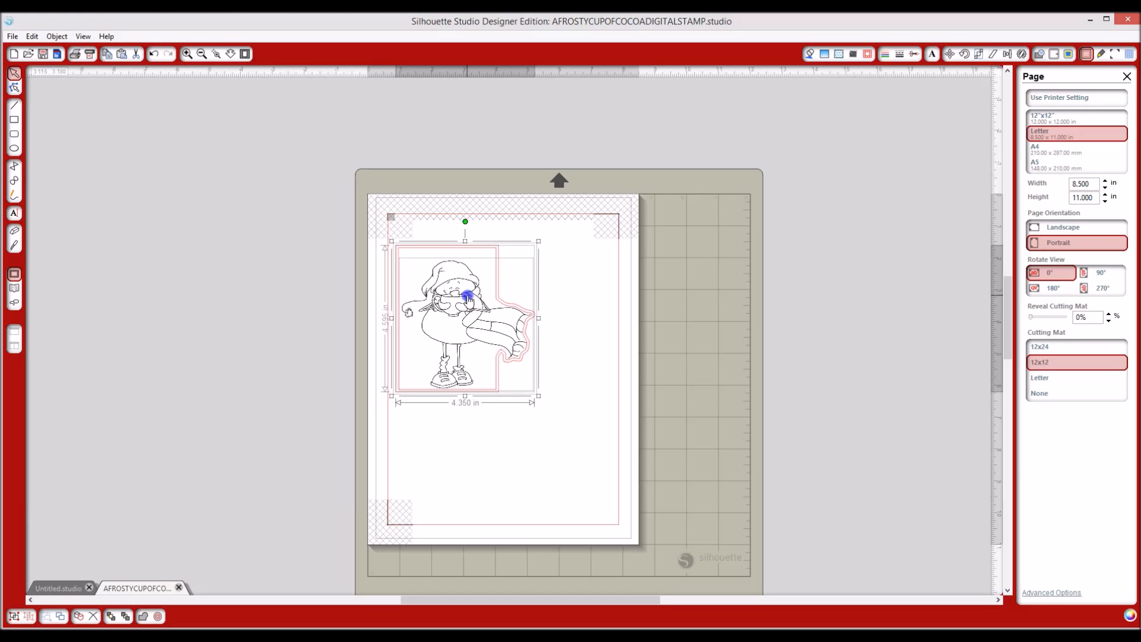
click(687, 337)
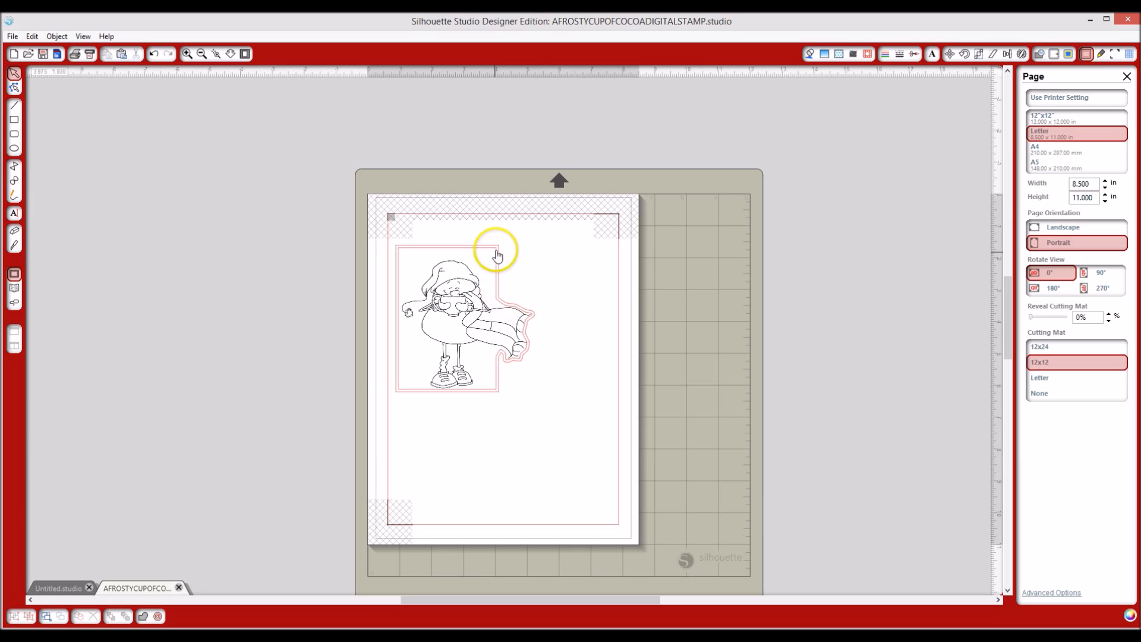
Select the inner frame outline around the stamp
click(497, 253)
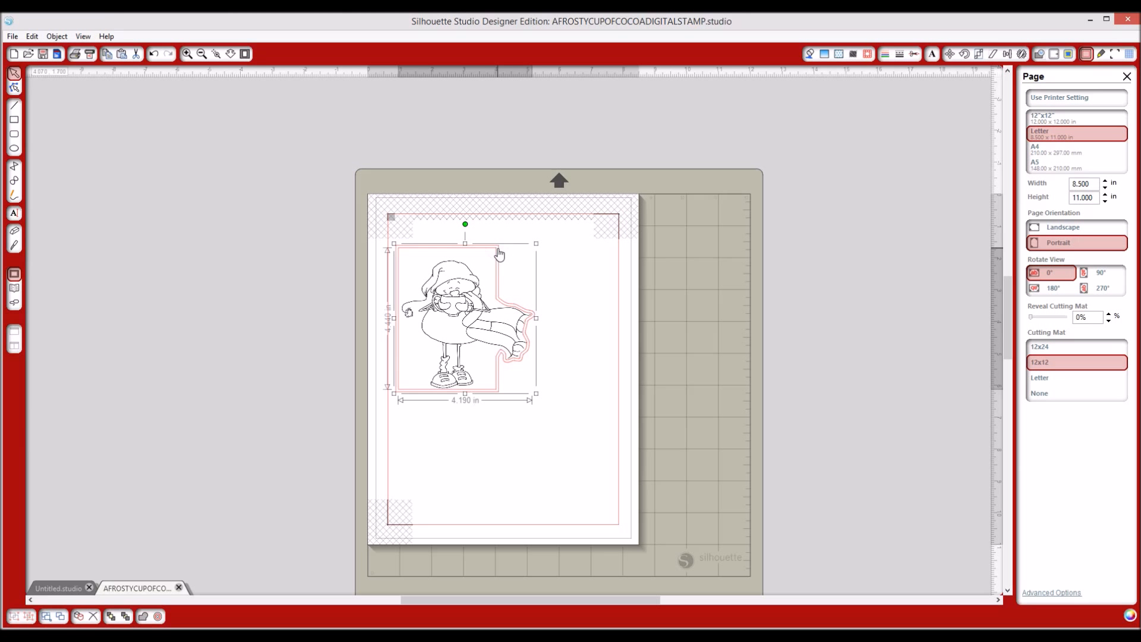